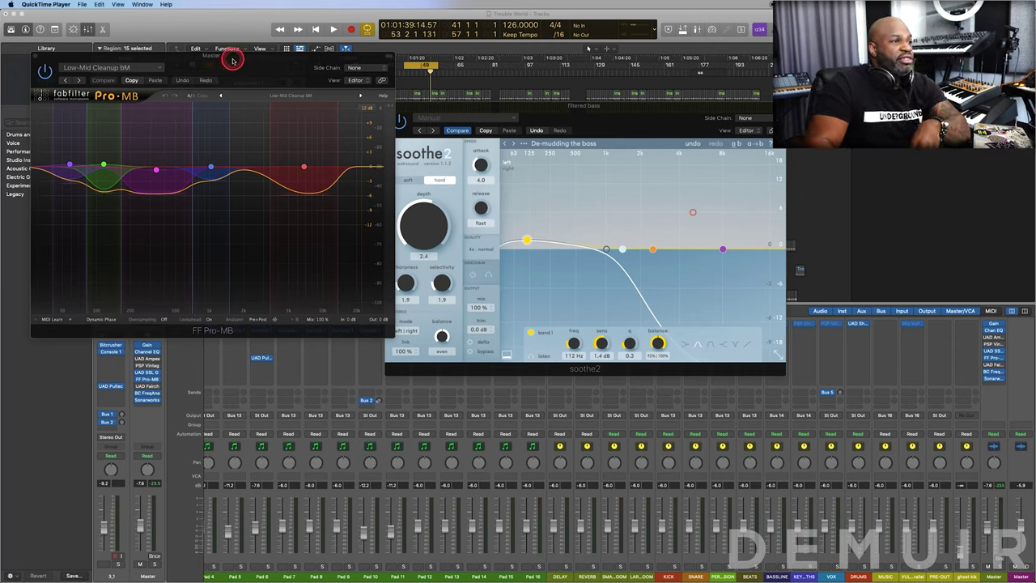
Close the FabFilter Pro-MB window and move the soothe2 window to the open area beside the track names.
{"action": "left_click", "coordinate": [37, 56]}
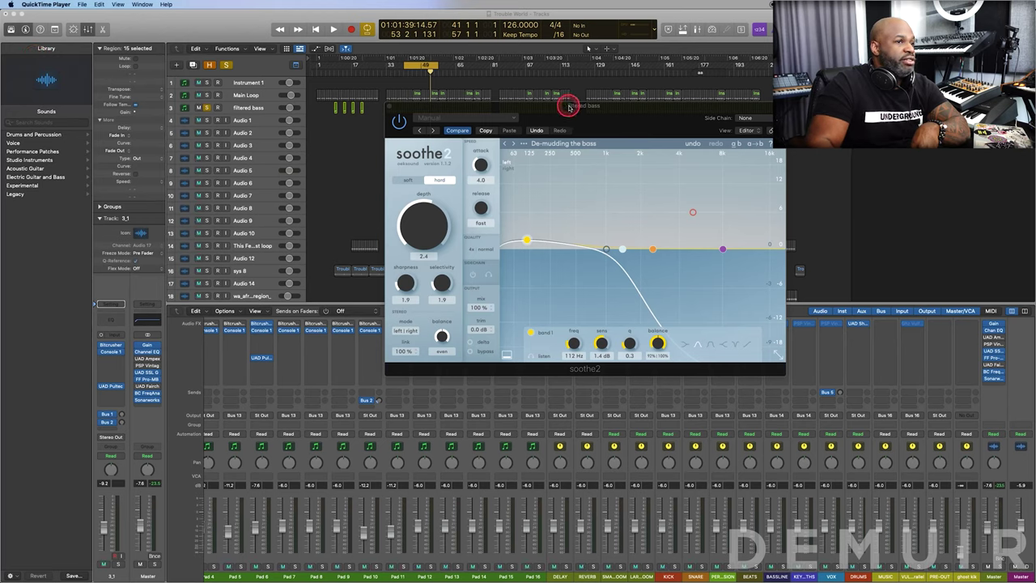
{"action": "left_click_drag", "start_coordinate": [576, 108], "coordinate": [481, 86]}
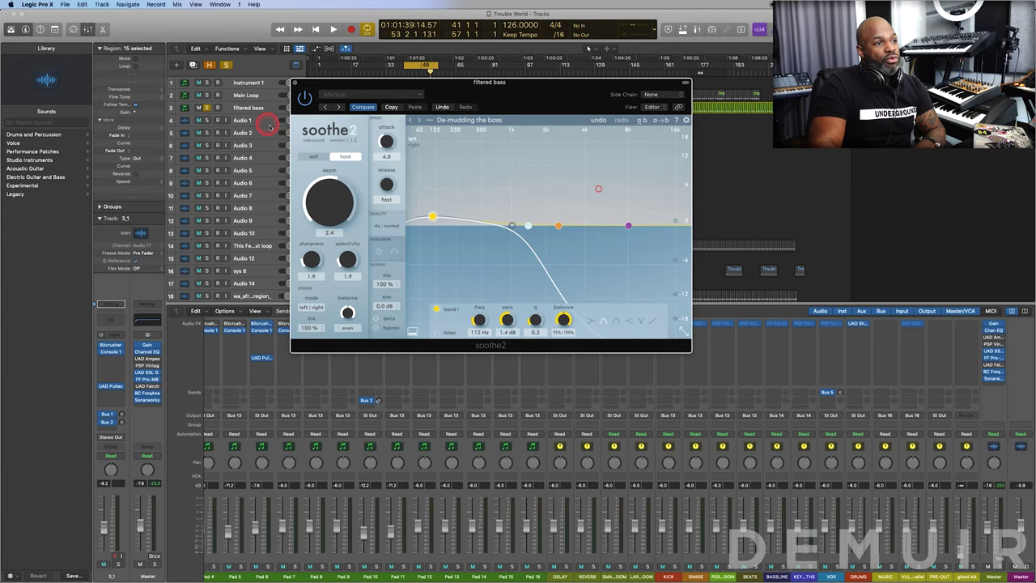
{"action": "mouse_move", "coordinate": [325, 153]}
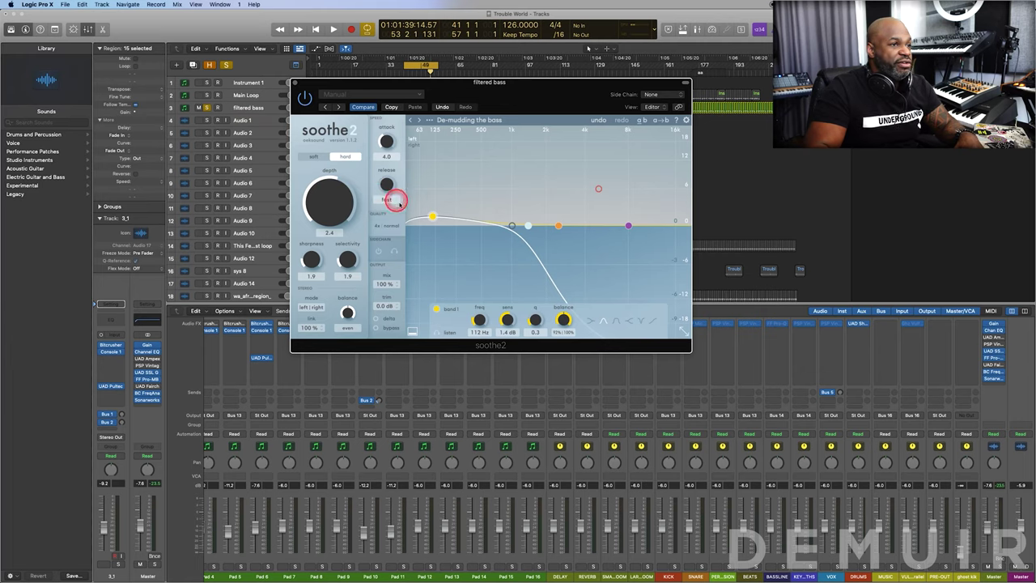
Play the soloed filtered bass loop briefly to watch soothe2's reduction, and stop playback.
{"action": "key", "text": "space"}
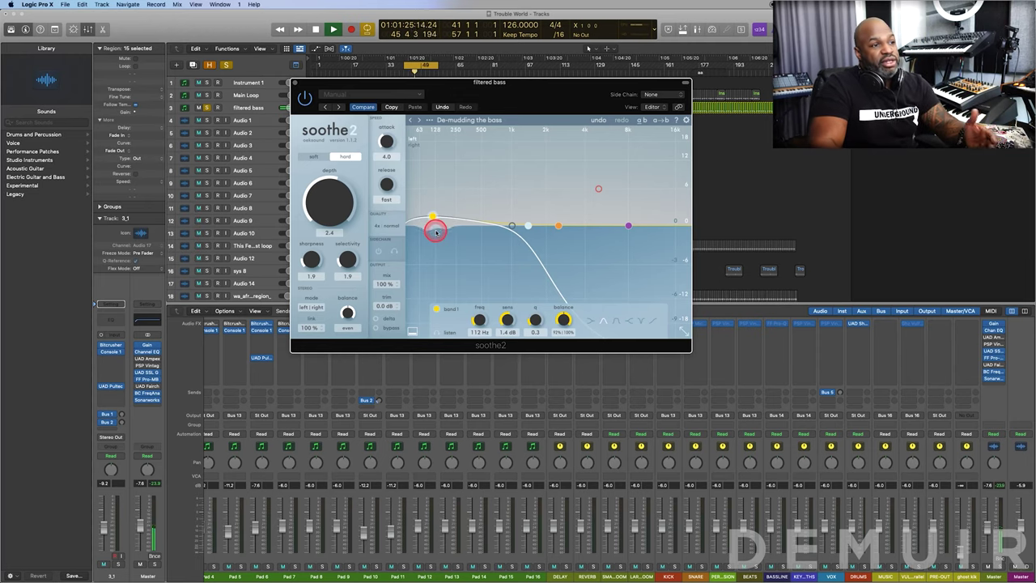
{"action": "key", "text": "space"}
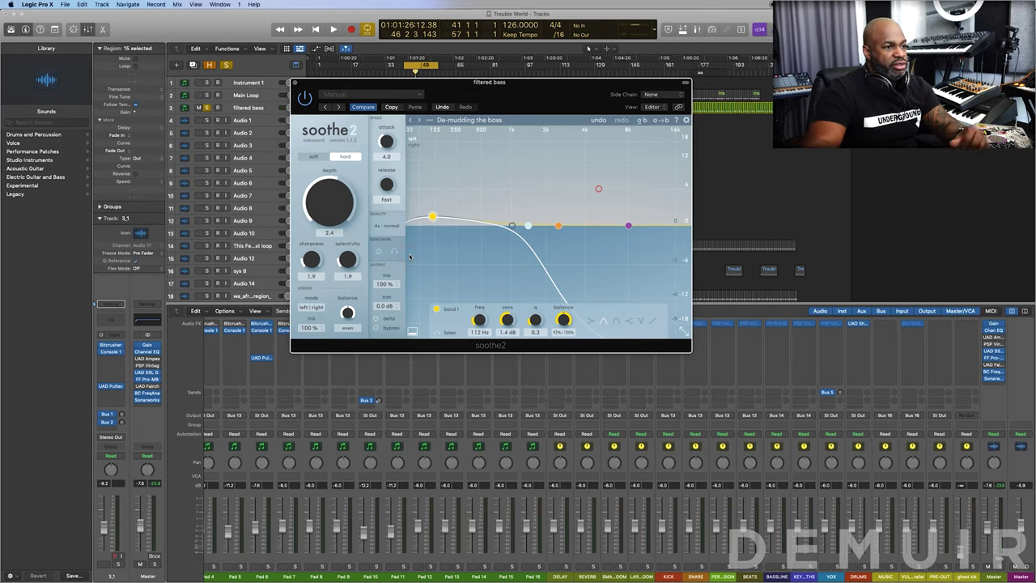
{"action": "left_click", "coordinate": [277, 252]}
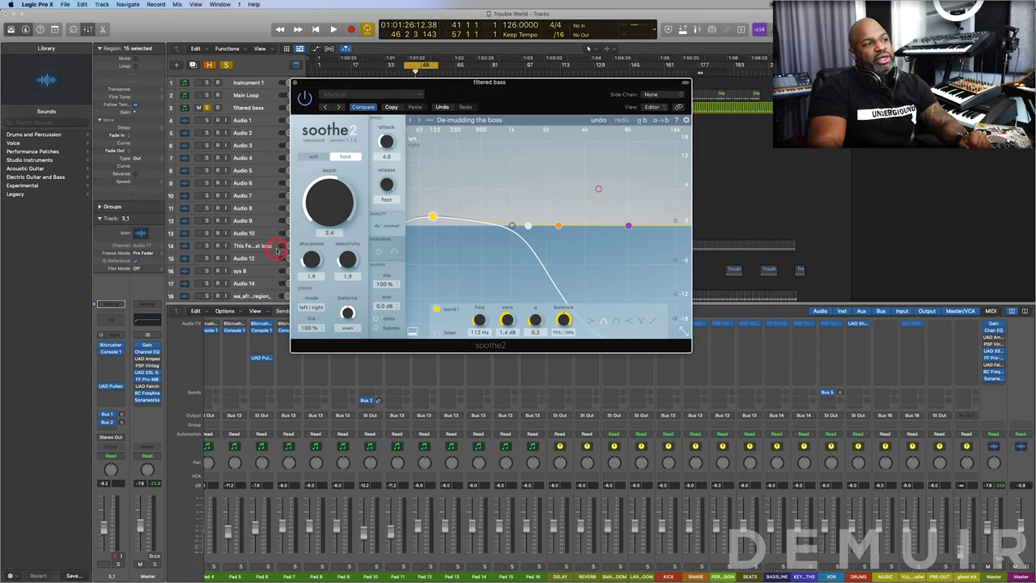
Switch soothe2's detection mode from hard to soft.
{"action": "left_click", "coordinate": [306, 160]}
{"action": "mouse_move", "coordinate": [316, 157]}
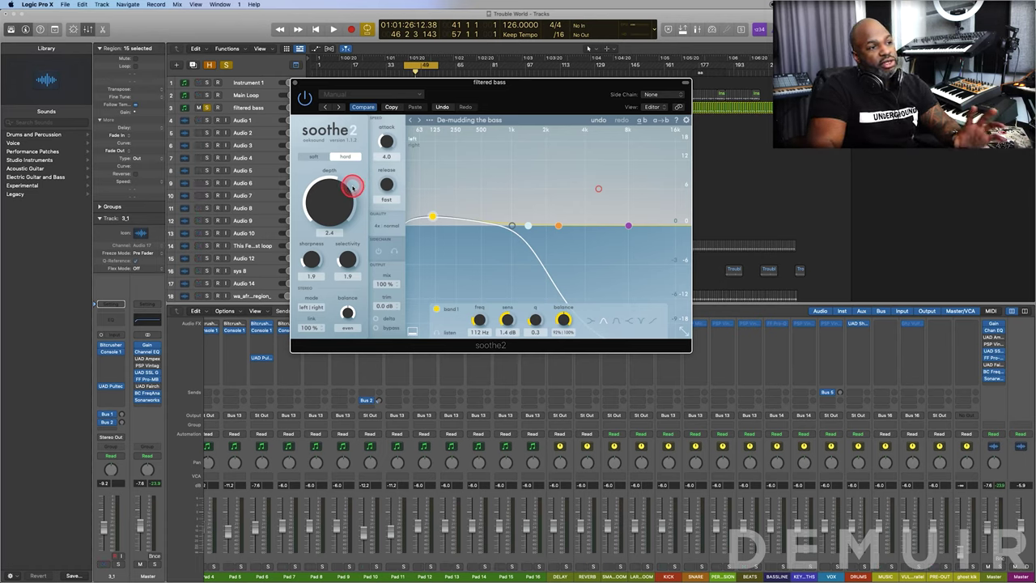
{"action": "mouse_move", "coordinate": [344, 182]}
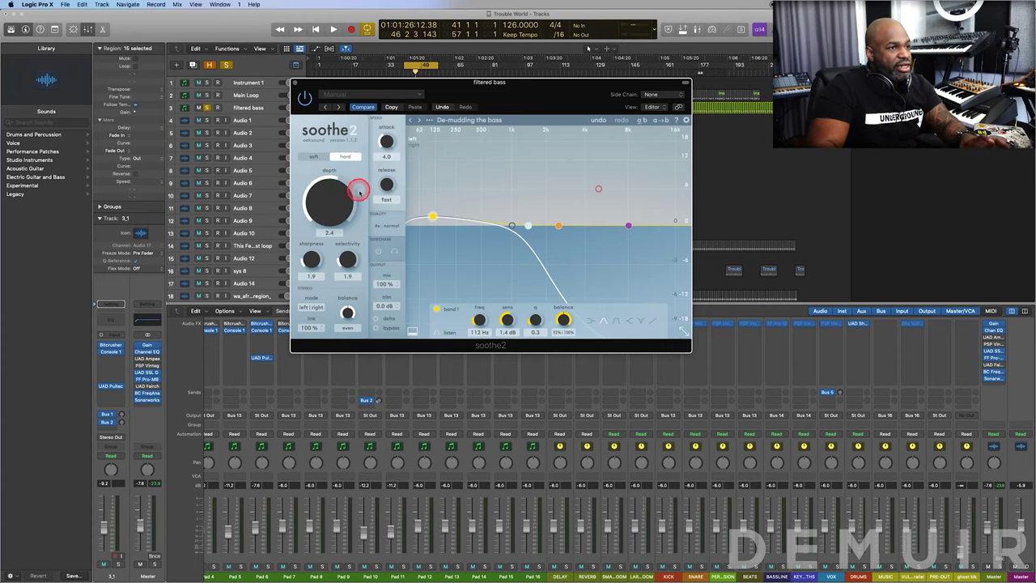
{"action": "left_click", "coordinate": [313, 156]}
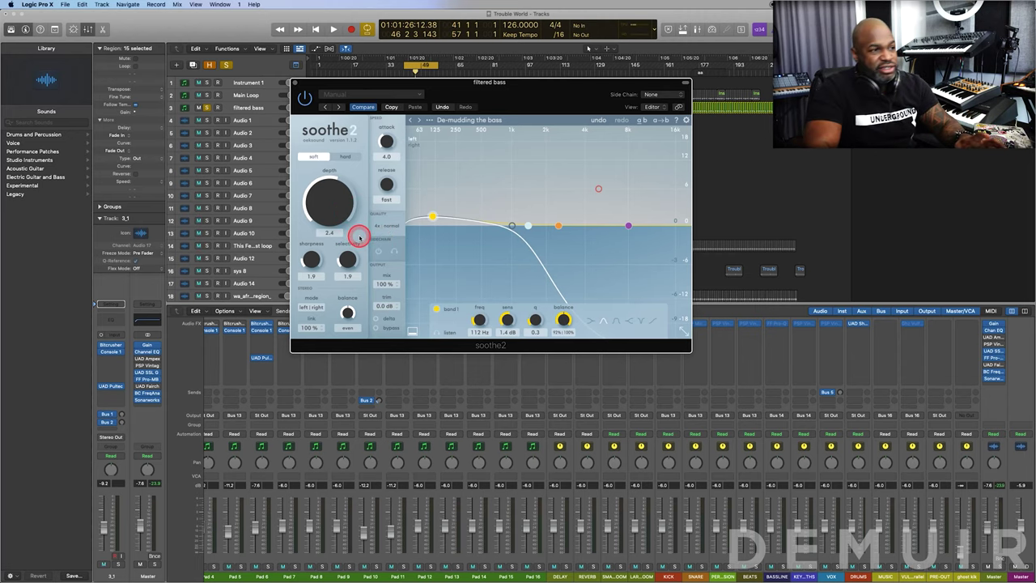
Play the loop while setting soothe2's depth to 3.4 in soft mode and 14.1 in hard mode.
{"action": "key", "text": "space"}
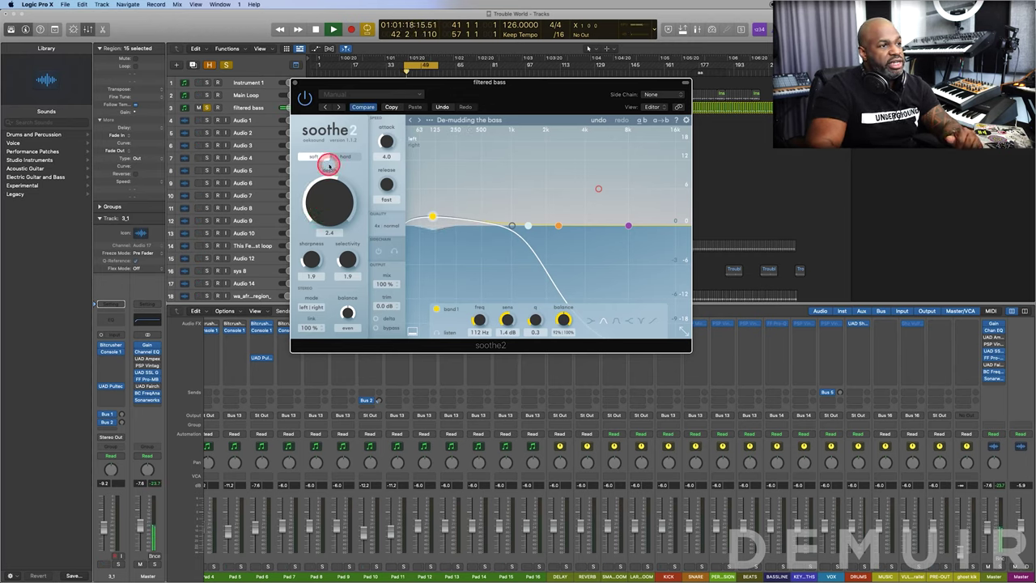
{"action": "left_click_drag", "start_coordinate": [329, 207], "coordinate": [336, 228]}
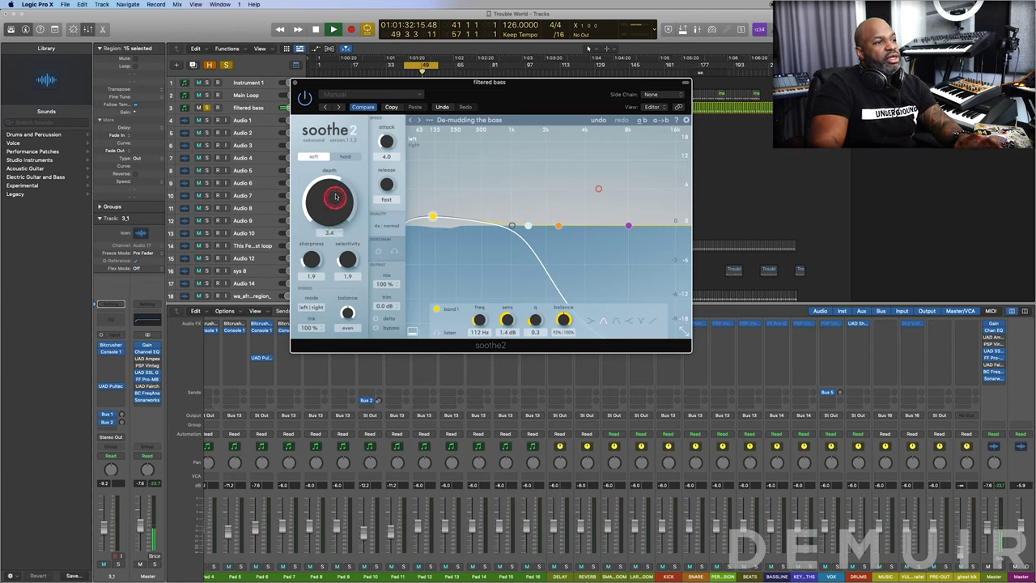
{"action": "left_click", "coordinate": [345, 156]}
{"action": "left_click_drag", "start_coordinate": [350, 191], "coordinate": [331, 182]}
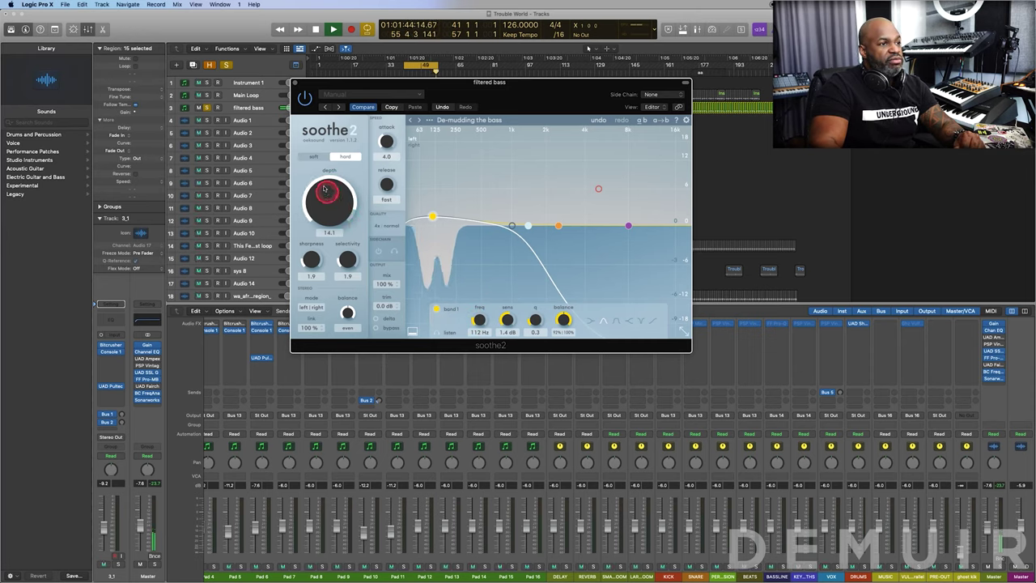
Compare the soft and hard detection modes during playback, ending on soft.
{"action": "left_click", "coordinate": [315, 157]}
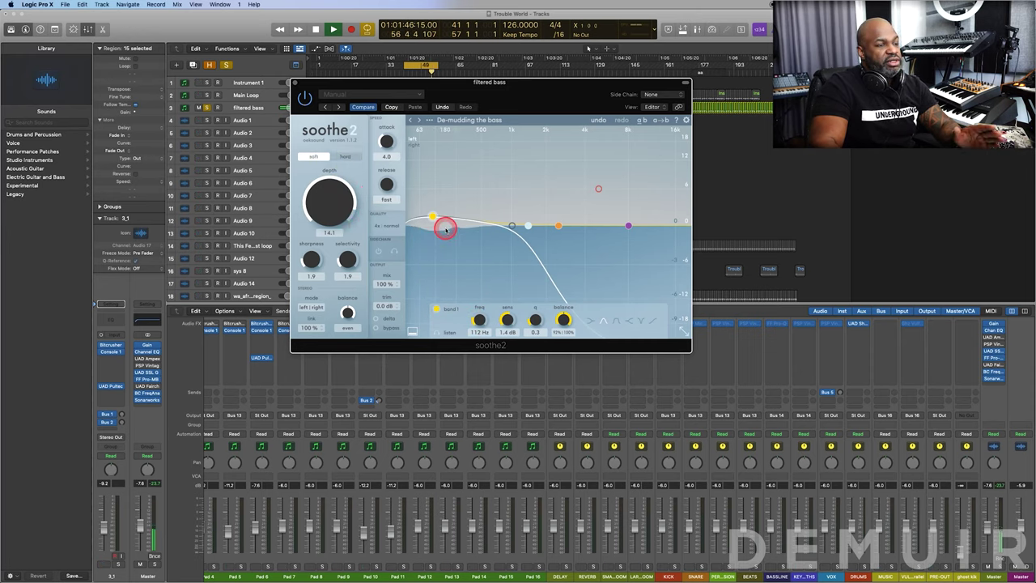
{"action": "left_click", "coordinate": [346, 155]}
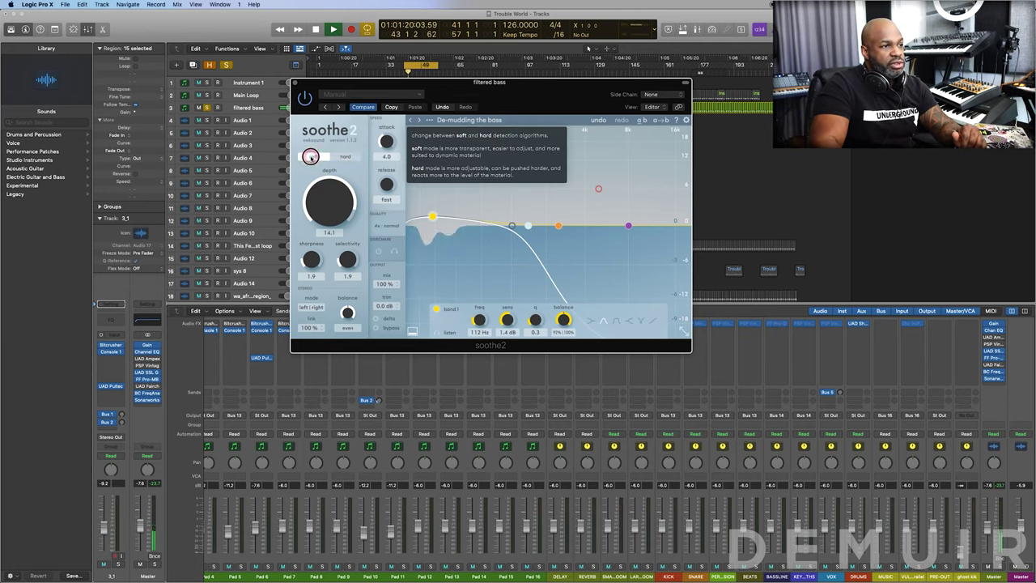
{"action": "left_click", "coordinate": [306, 157]}
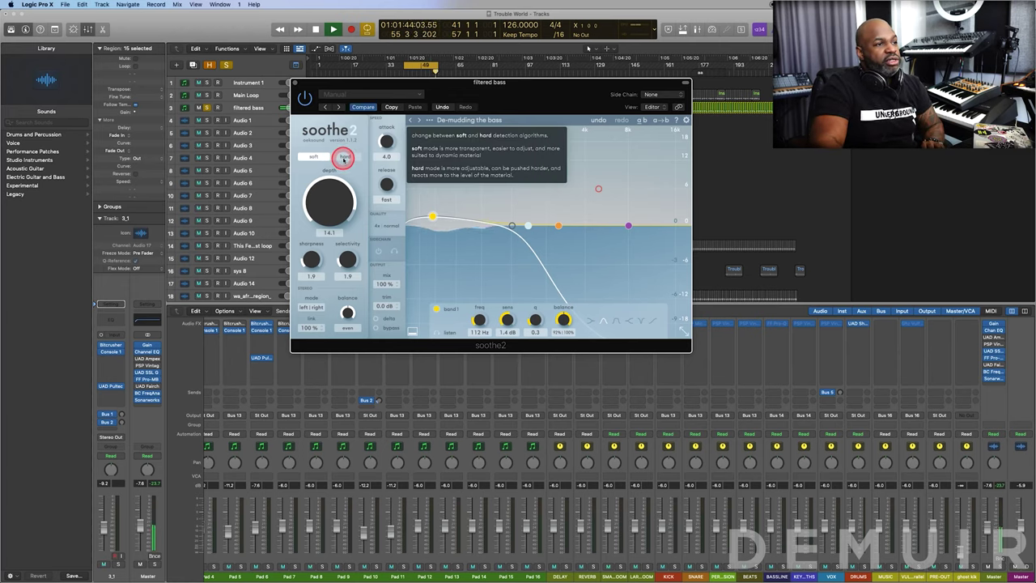
{"action": "left_click_drag", "start_coordinate": [343, 159], "coordinate": [343, 160]}
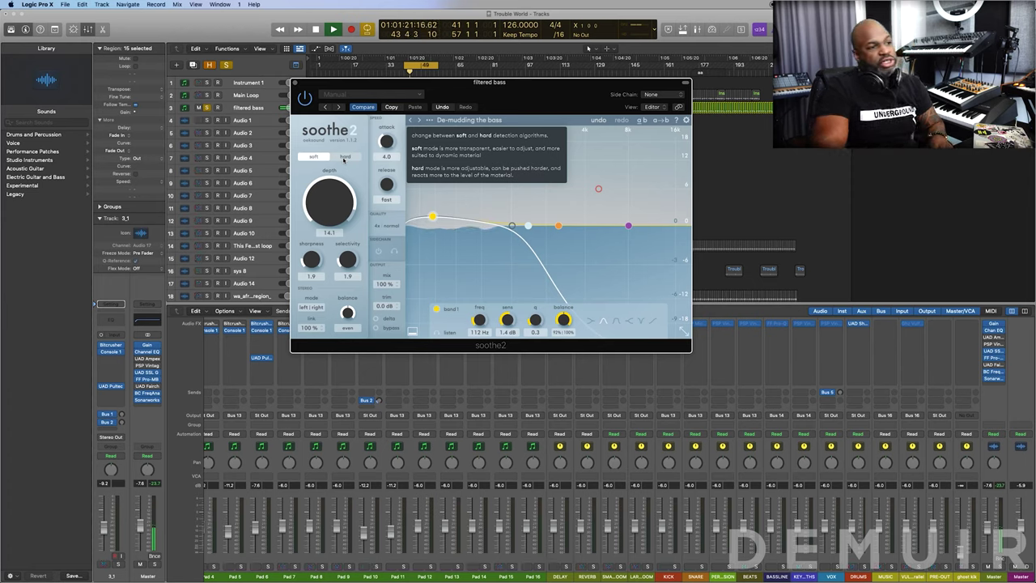
Lower soothe2's depth to 7.2 in soft mode and stop playback.
{"action": "left_click_drag", "start_coordinate": [358, 173], "coordinate": [333, 215]}
{"action": "key", "text": "space"}
{"action": "left_click", "coordinate": [336, 159]}
{"action": "left_click", "coordinate": [315, 161]}
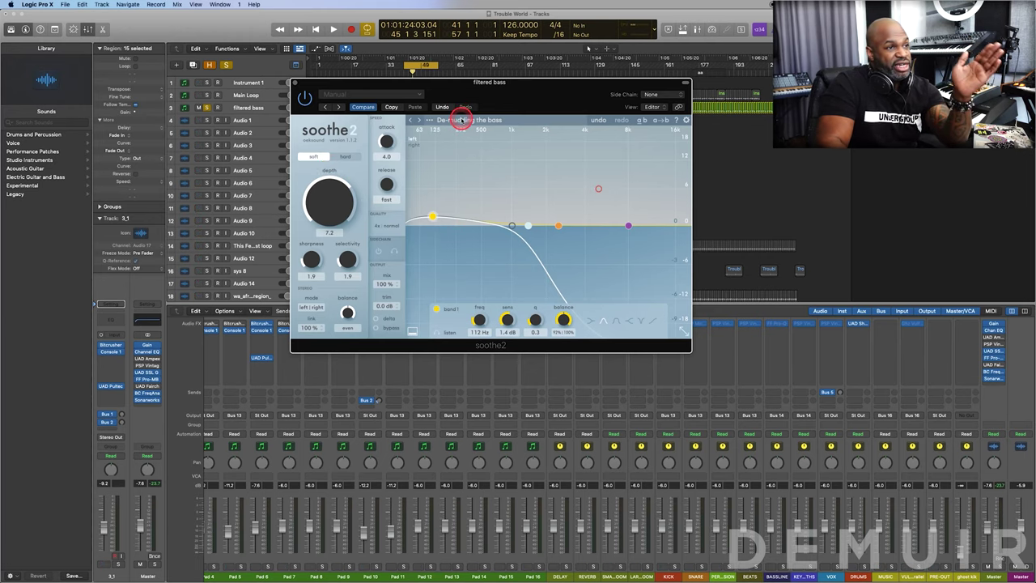
Browse soothe2's preset categories and look through the Vocals presets.
{"action": "left_click", "coordinate": [460, 119]}
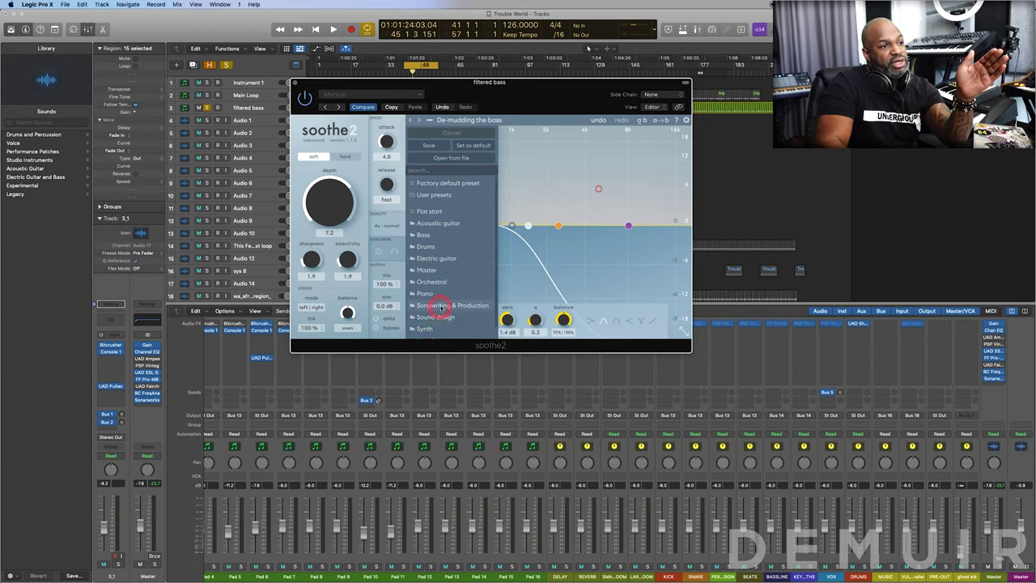
{"action": "scroll", "coordinate": [440, 306], "scroll_direction": "down", "scroll_amount": 1}
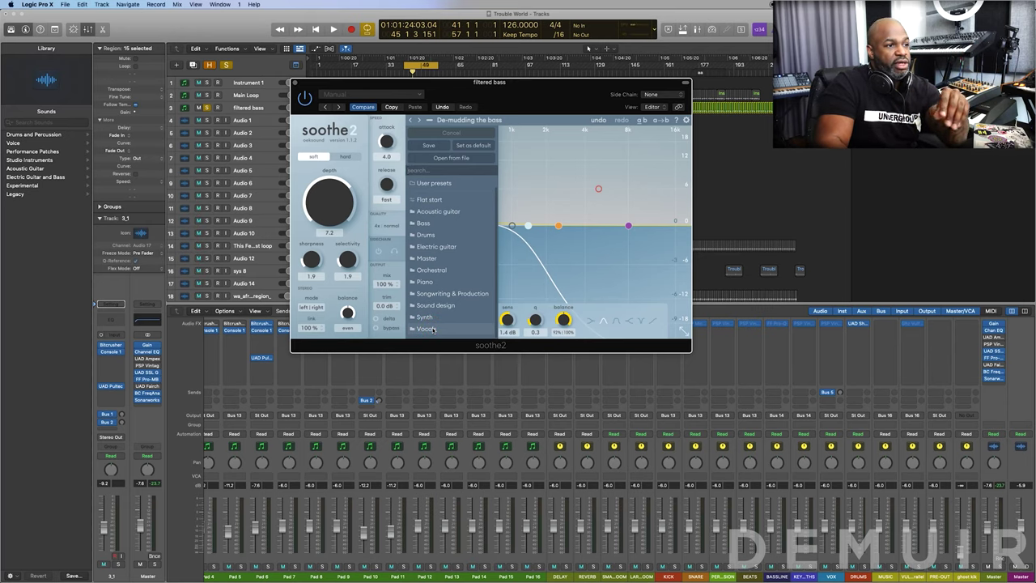
{"action": "mouse_move", "coordinate": [433, 329]}
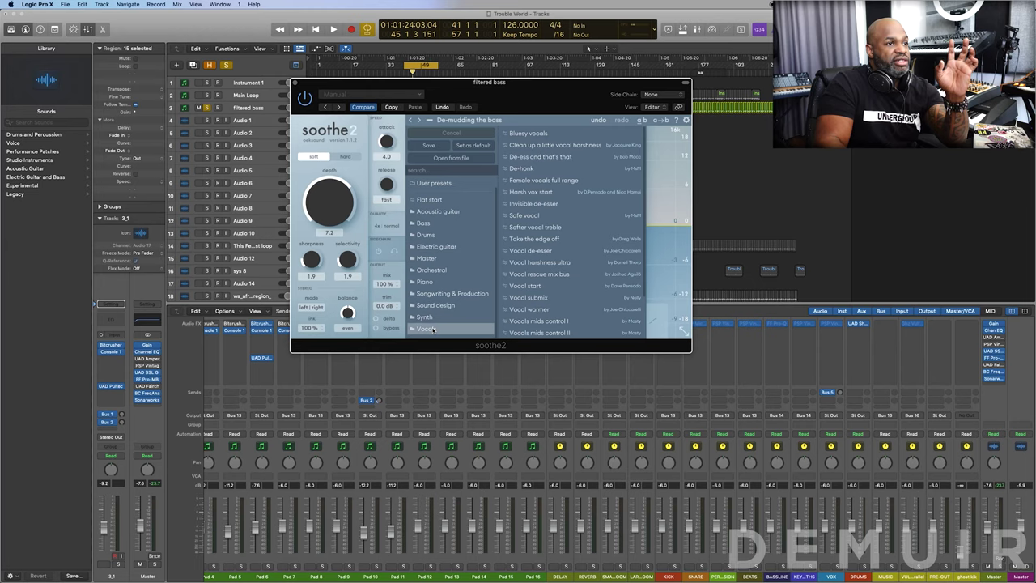
{"action": "scroll", "coordinate": [557, 232], "scroll_direction": "down", "scroll_amount": 4}
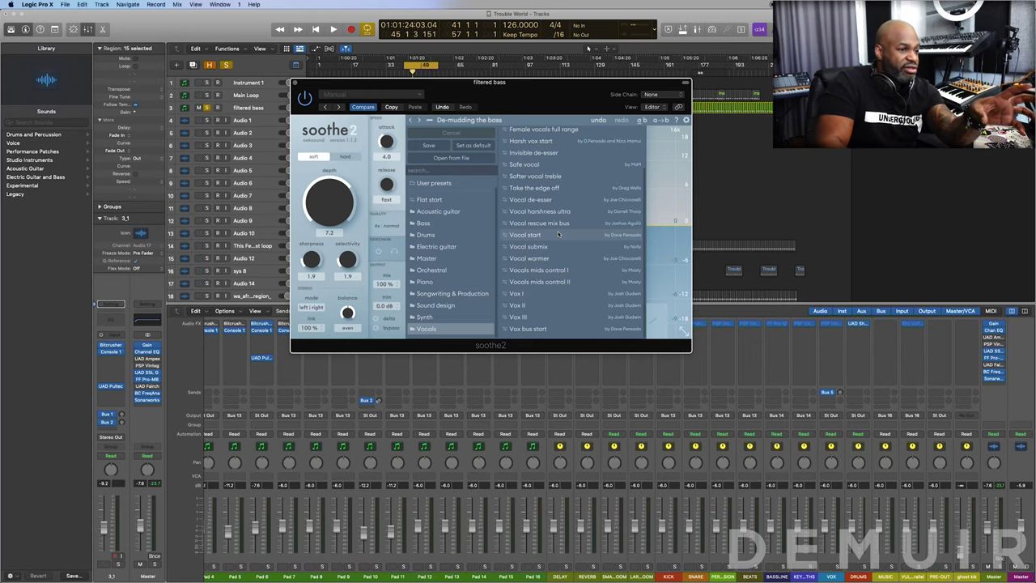
{"action": "left_click", "coordinate": [687, 161]}
{"action": "left_click", "coordinate": [738, 172]}
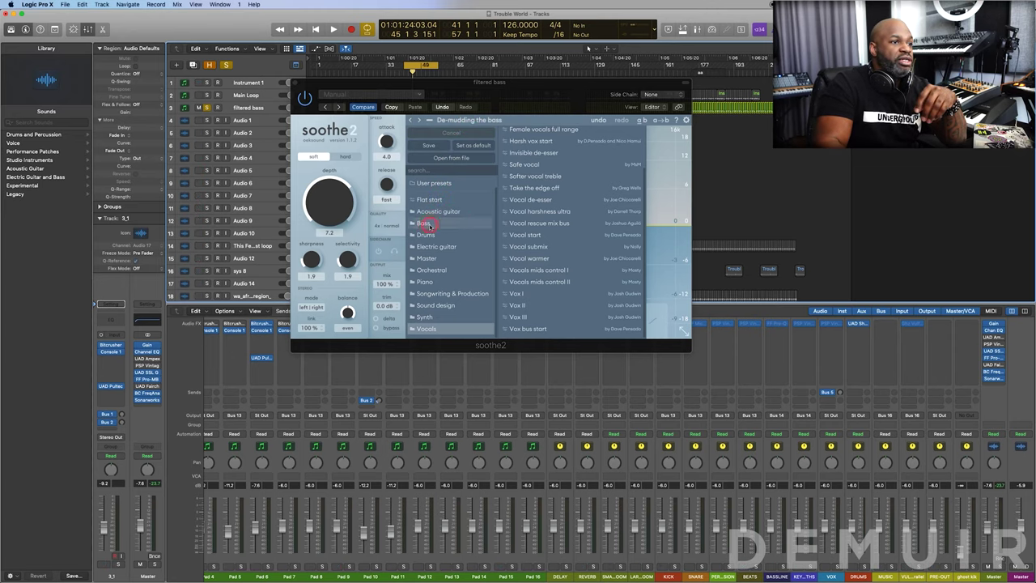
Load the "De-mudding the bass" preset from soothe2's Bass category and close the preset browser.
{"action": "left_click", "coordinate": [425, 224]}
{"action": "left_click", "coordinate": [557, 88]}
{"action": "left_click", "coordinate": [540, 134]}
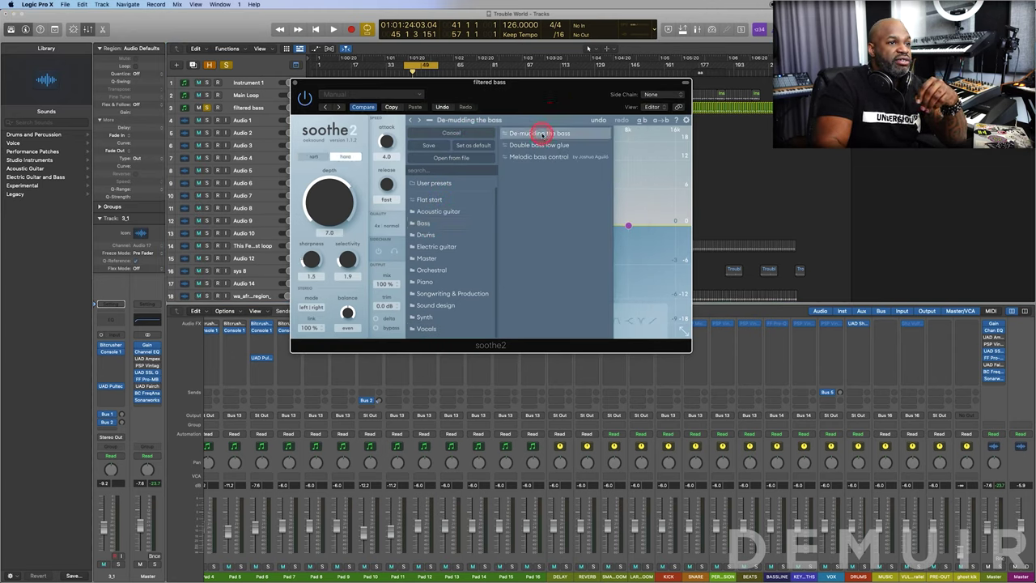
{"action": "left_click", "coordinate": [663, 153]}
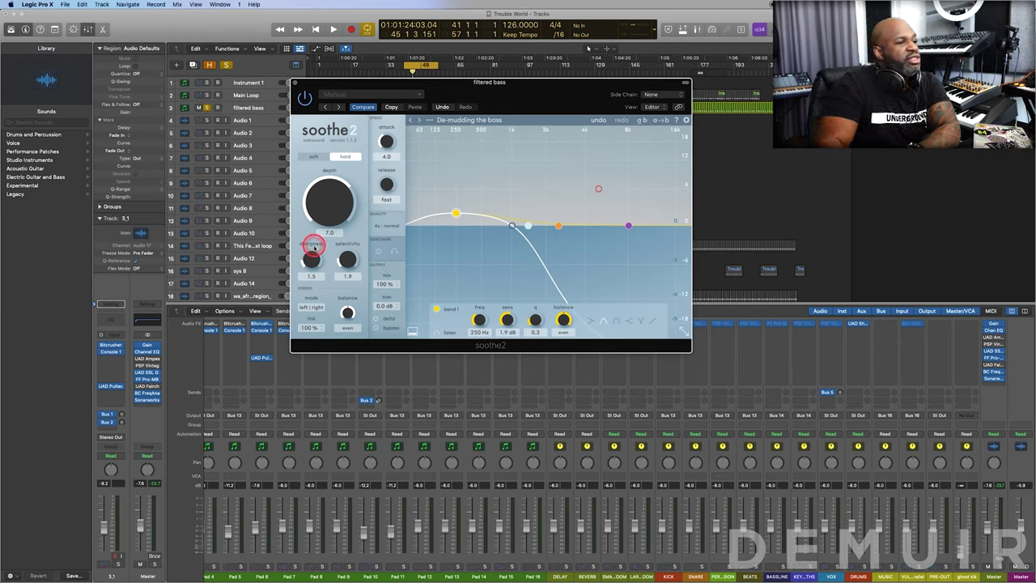
Set soothe2's sharpness to 1.8 and its depth to 3.6.
{"action": "mouse_move", "coordinate": [314, 261]}
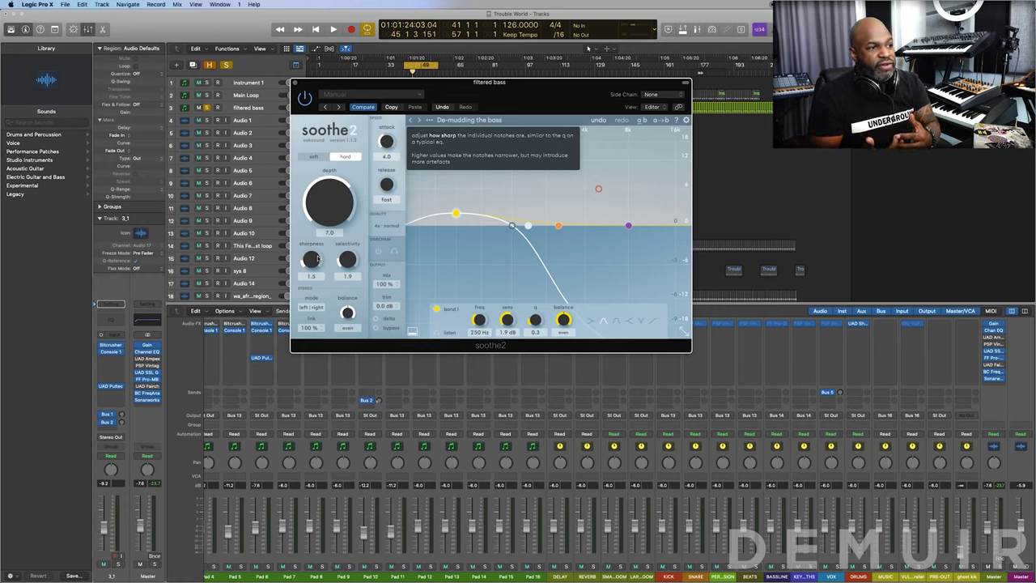
{"action": "mouse_move", "coordinate": [317, 259]}
{"action": "left_mouse_down"}
{"action": "mouse_move", "coordinate": [326, 162]}
{"action": "mouse_move", "coordinate": [326, 243]}
{"action": "left_mouse_up"}
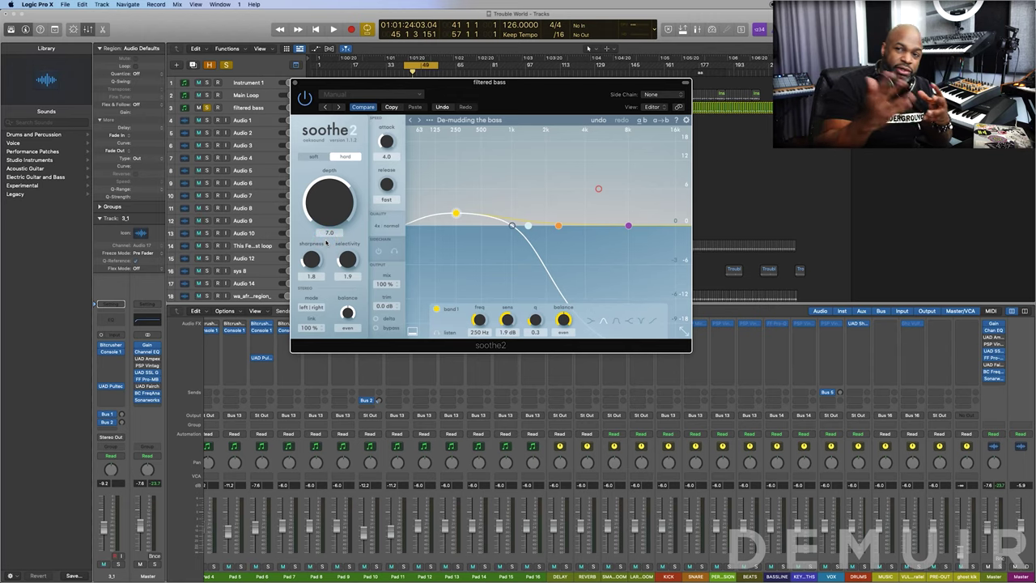
{"action": "left_click", "coordinate": [349, 258]}
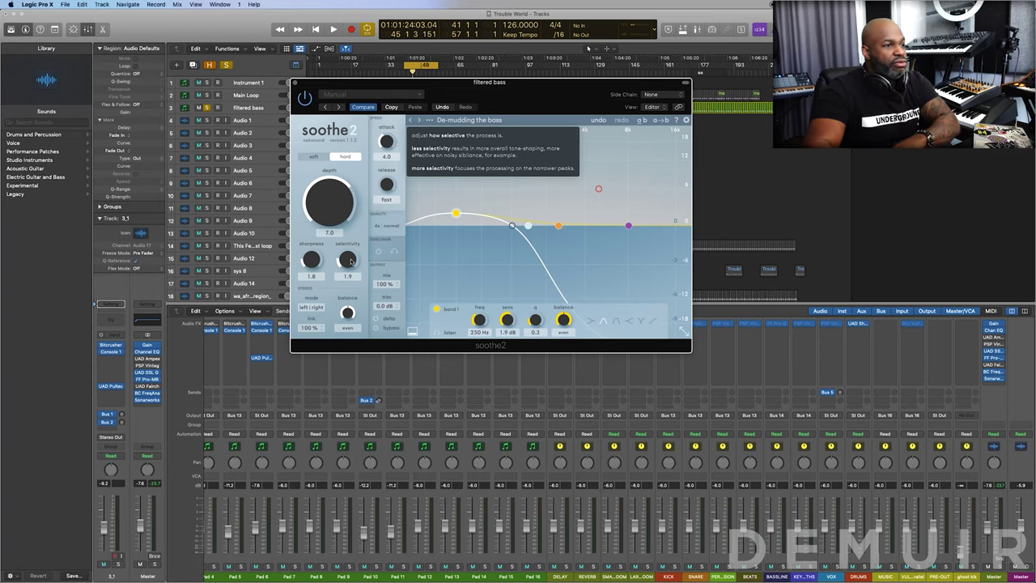
{"action": "left_click_drag", "start_coordinate": [350, 258], "coordinate": [350, 259]}
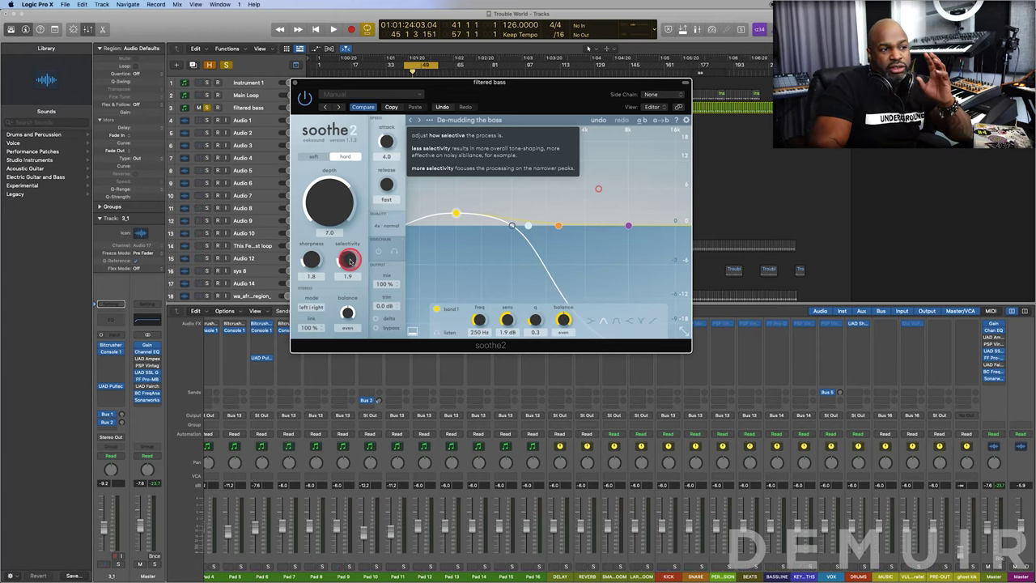
{"action": "left_click_drag", "start_coordinate": [356, 271], "coordinate": [351, 257]}
{"action": "left_click_drag", "start_coordinate": [346, 186], "coordinate": [329, 208]}
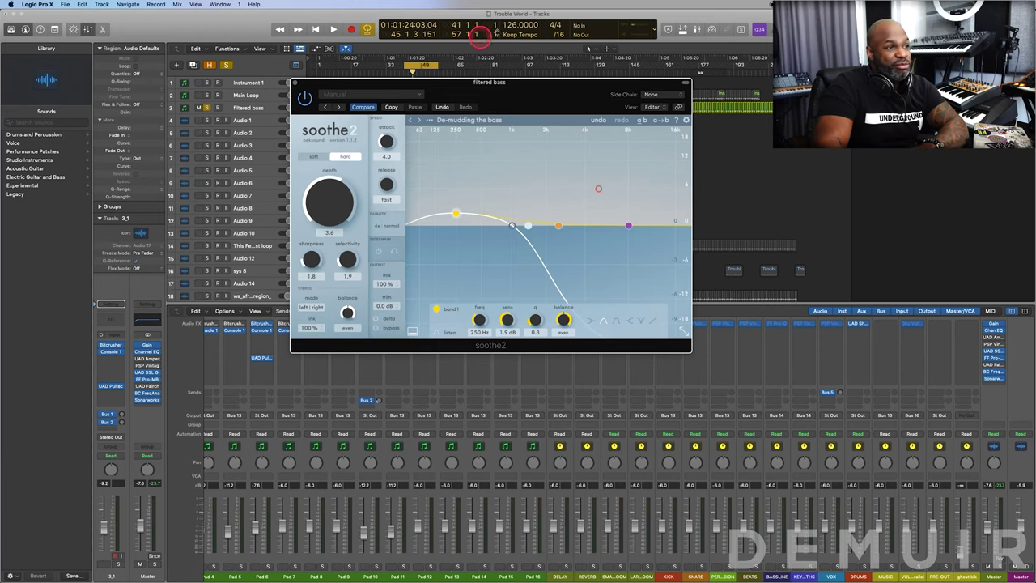
Move the soothe2 window away from the track list and bypass soothe2 on the filtered bass channel in the mixer.
{"action": "left_click_drag", "start_coordinate": [481, 90], "coordinate": [572, 88]}
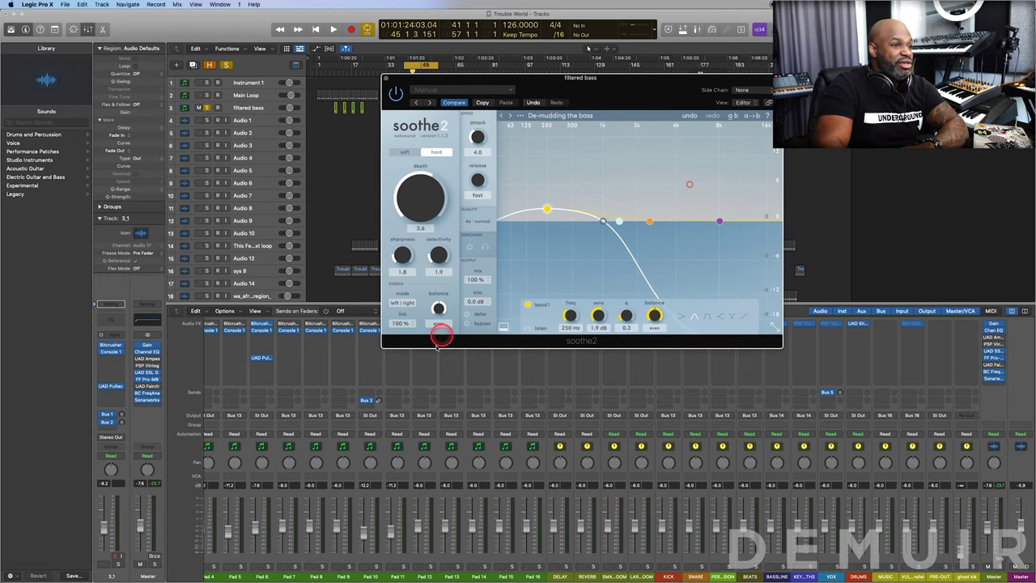
{"action": "scroll", "coordinate": [301, 408], "scroll_direction": "left", "scroll_amount": 10}
{"action": "scroll", "coordinate": [300, 410], "scroll_direction": "left", "scroll_amount": 10}
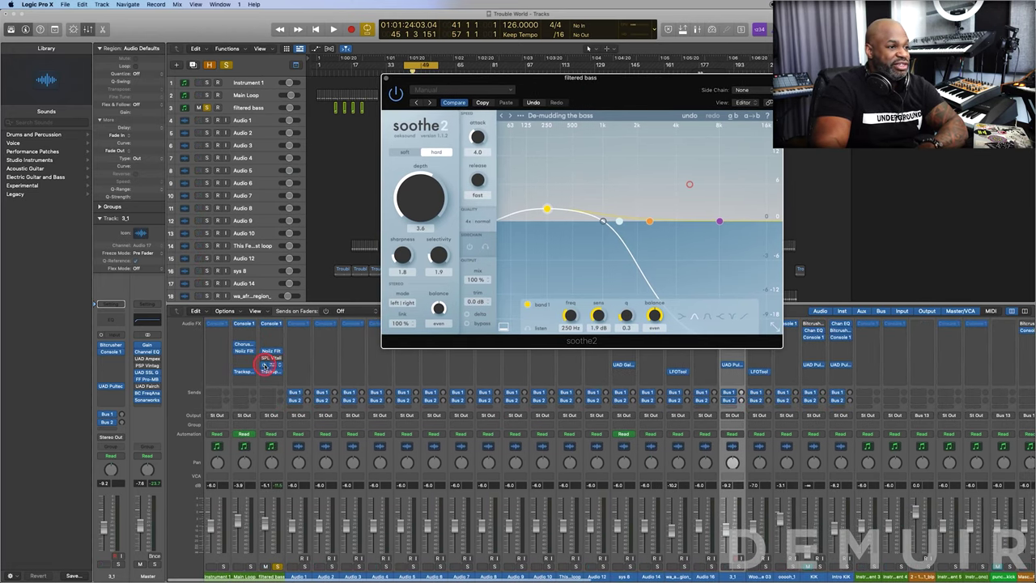
{"action": "left_click", "coordinate": [264, 358]}
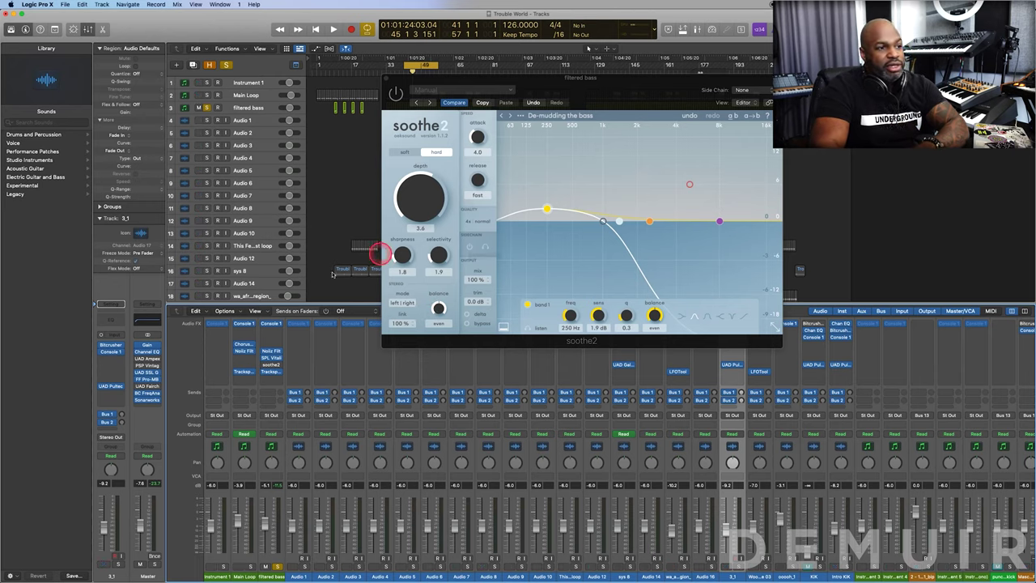
{"action": "mouse_move", "coordinate": [266, 261]}
{"action": "left_mouse_down"}
{"action": "mouse_move", "coordinate": [434, 264]}
{"action": "mouse_move", "coordinate": [440, 278]}
{"action": "left_mouse_up"}
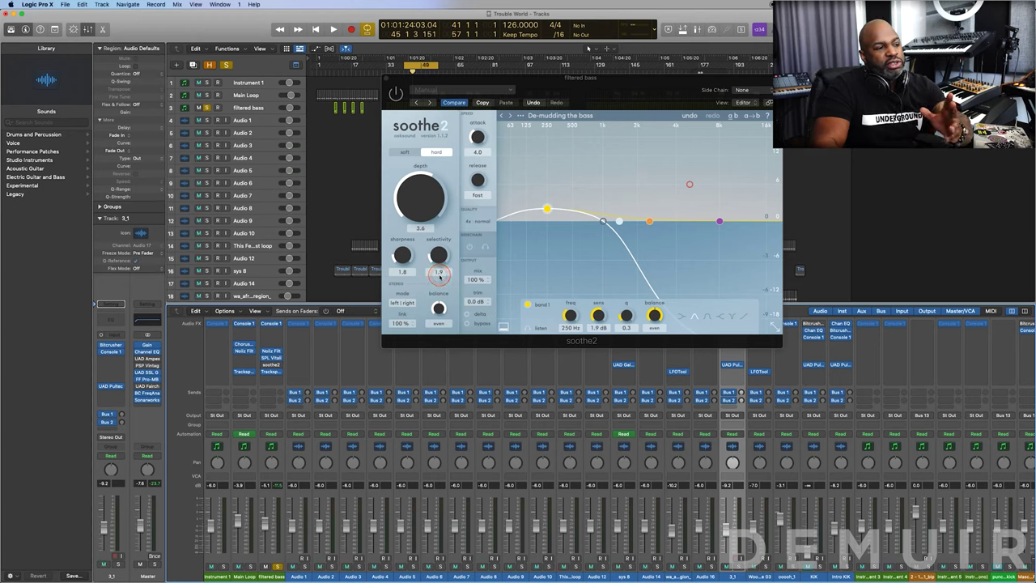
{"action": "left_click", "coordinate": [308, 362]}
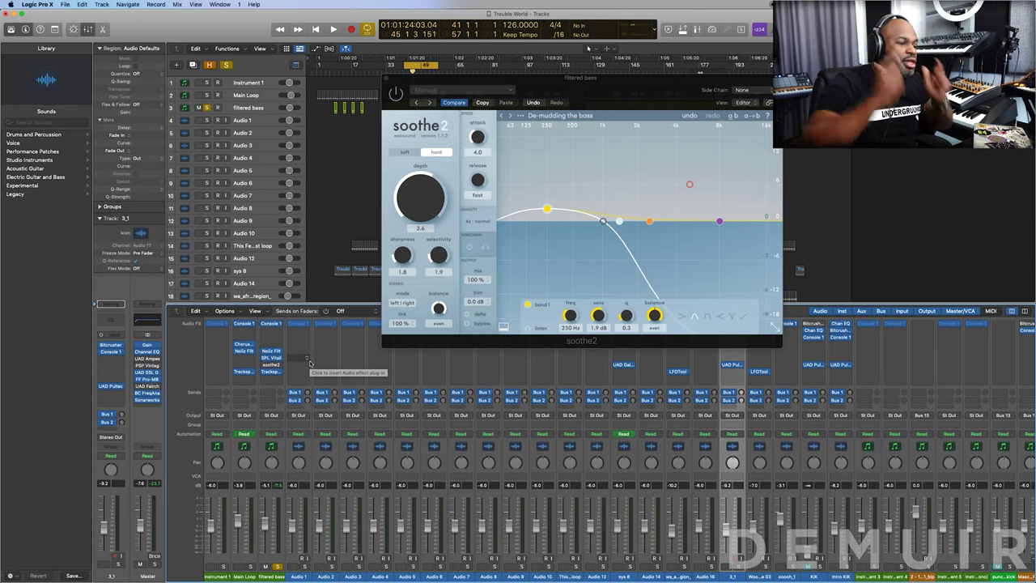
{"action": "left_click", "coordinate": [308, 362]}
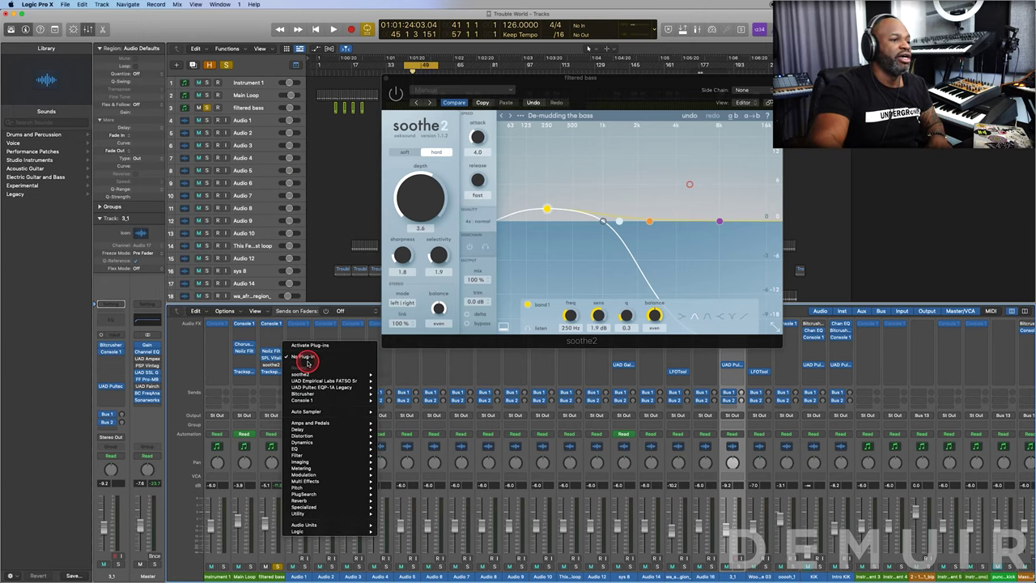
{"action": "left_click", "coordinate": [343, 208]}
Play the filtered bass and re-enable soothe2 to compare the sound with and without processing.
{"action": "key", "text": "space"}
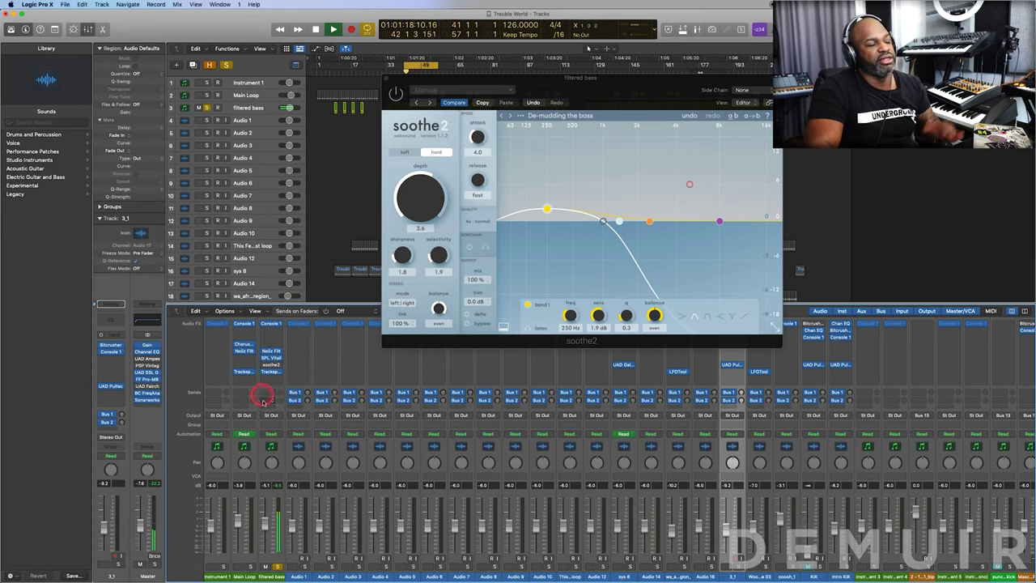
{"action": "left_click_drag", "start_coordinate": [328, 337], "coordinate": [263, 359]}
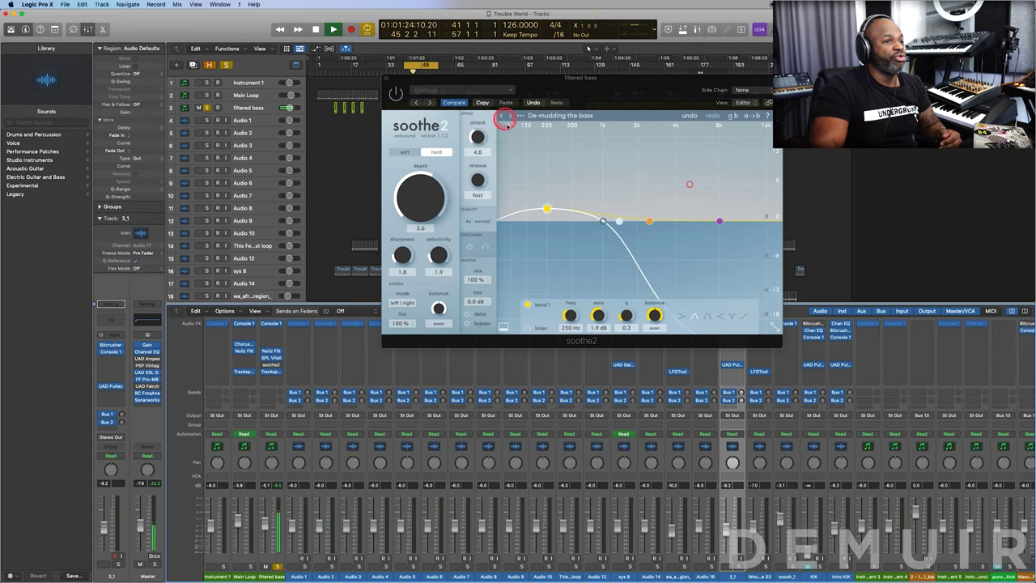
{"action": "left_click", "coordinate": [397, 92]}
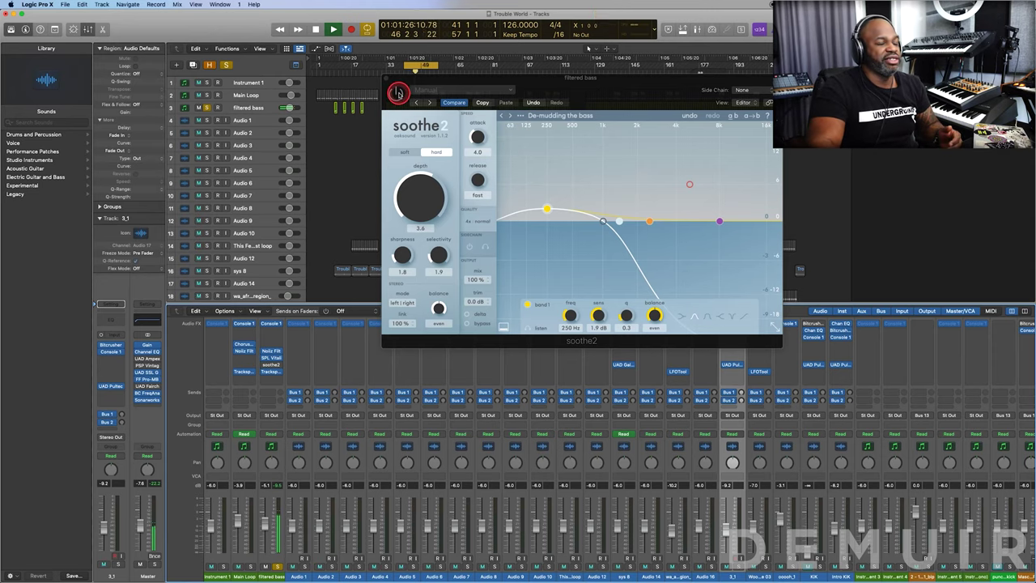
{"action": "left_click", "coordinate": [398, 92]}
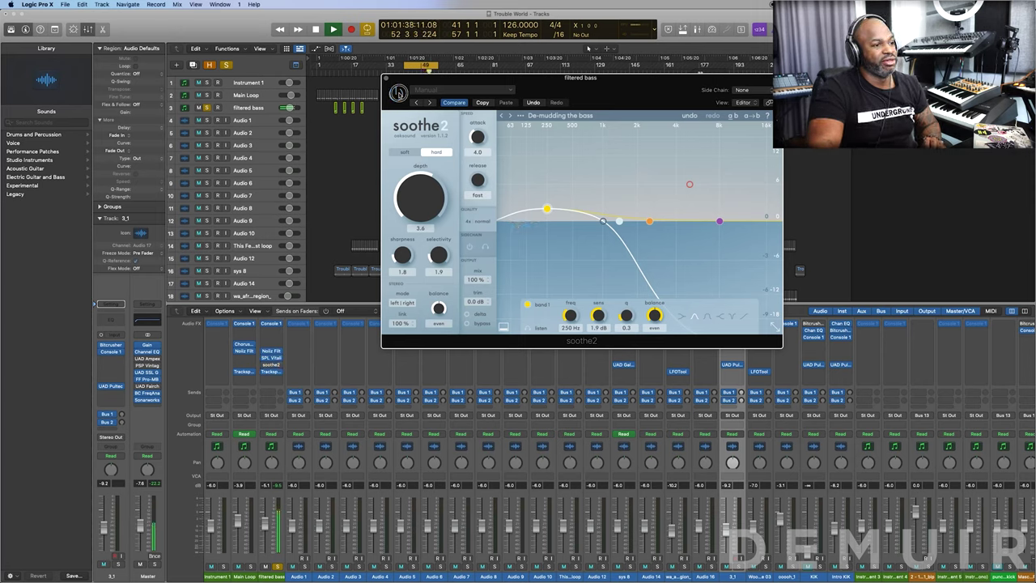
{"action": "left_click", "coordinate": [292, 485]}
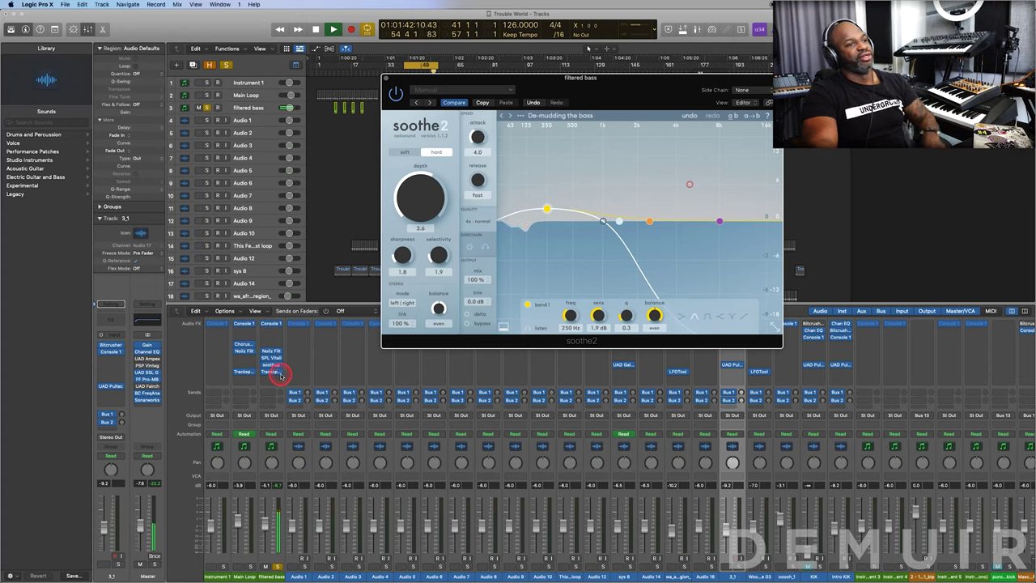
Switch soothe2 to soft mode with a depth of 2.2, compare it bypassed and enabled on the playing bass, and stop playback.
{"action": "left_click_drag", "start_coordinate": [407, 217], "coordinate": [423, 194]}
{"action": "left_click", "coordinate": [402, 153]}
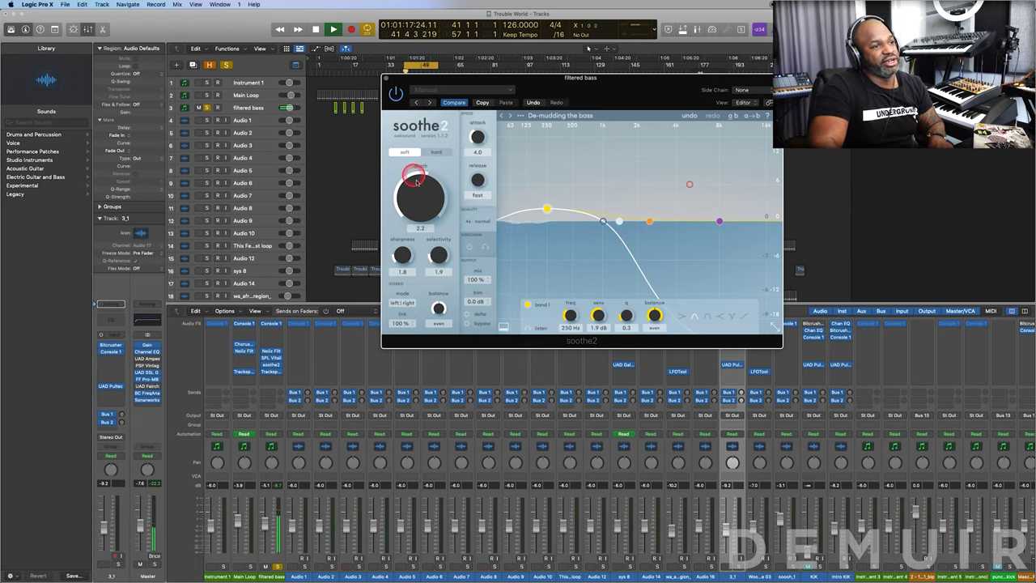
{"action": "left_click", "coordinate": [262, 364]}
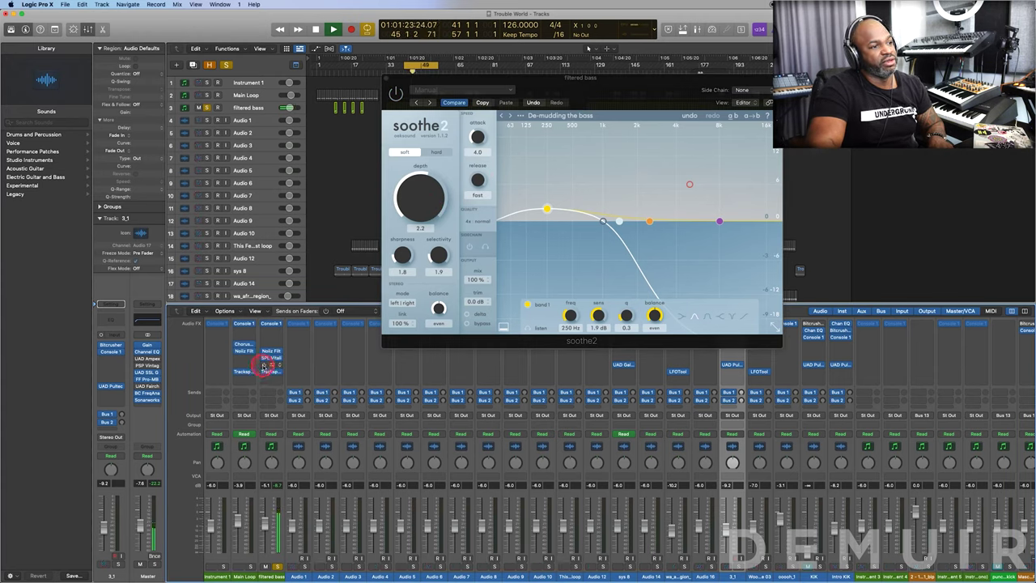
{"action": "left_click", "coordinate": [263, 365]}
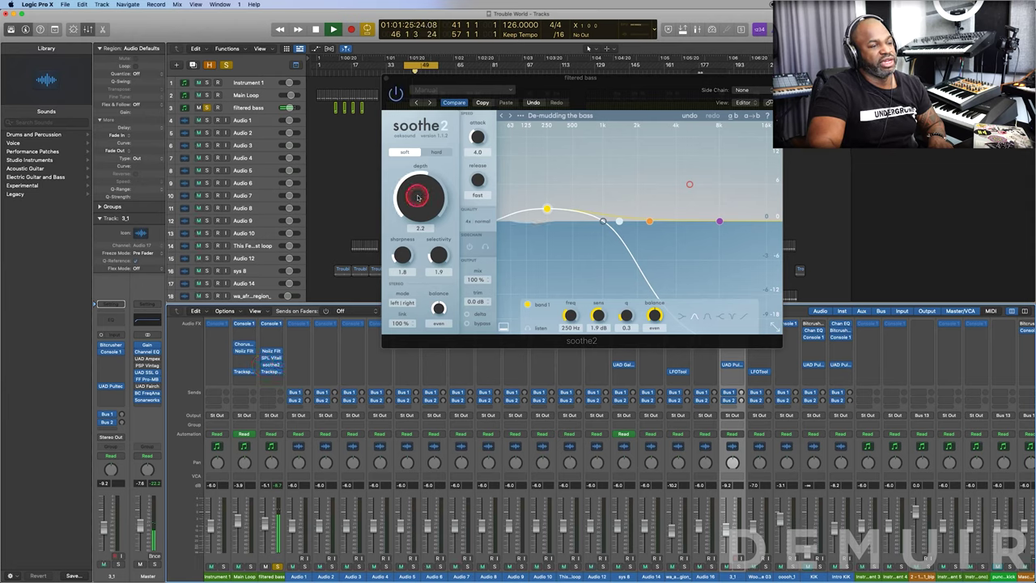
{"action": "key", "text": "space"}
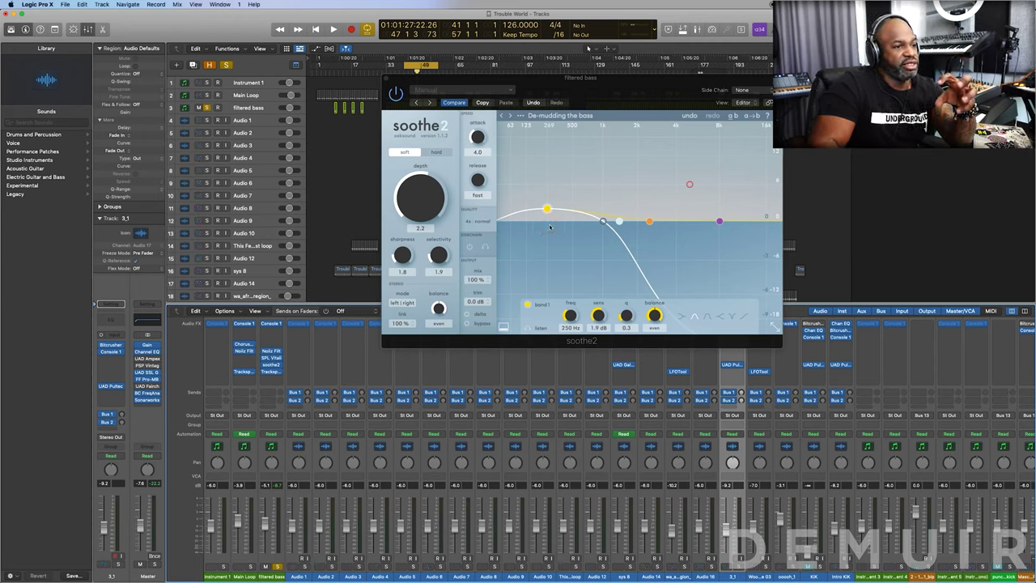
{"action": "left_click_drag", "start_coordinate": [549, 227], "coordinate": [518, 230]}
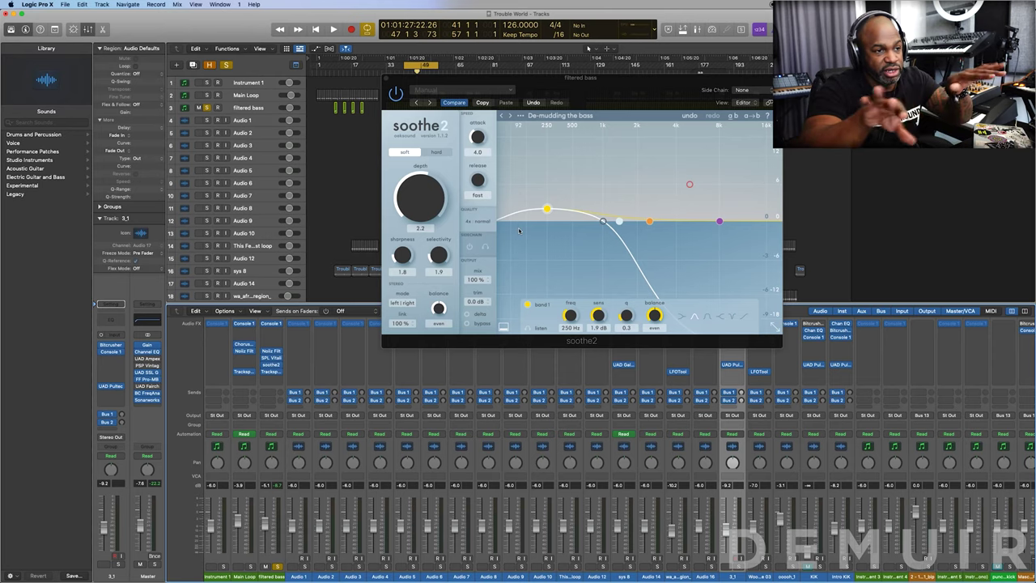
{"action": "left_click", "coordinate": [445, 267]}
{"action": "left_click", "coordinate": [523, 269]}
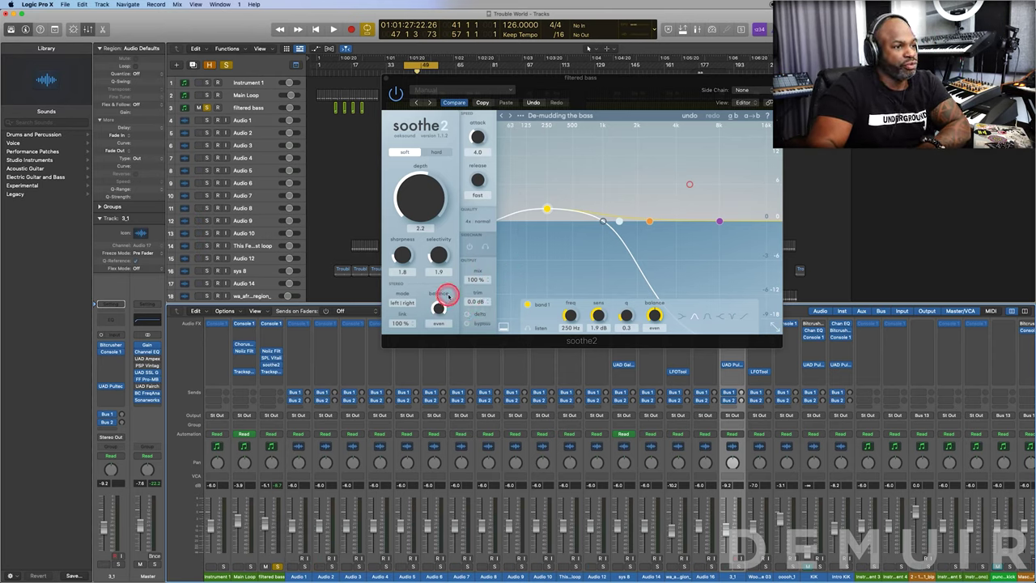
Turn on soothe2's delta monitoring and play the filtered bass to hear only the removed signal.
{"action": "left_click", "coordinate": [484, 316]}
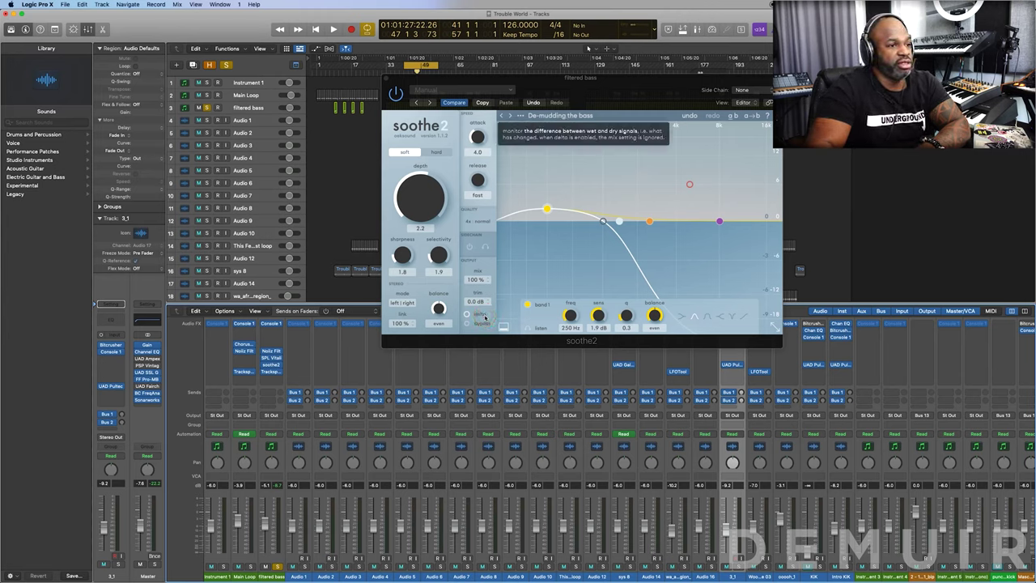
{"action": "left_click", "coordinate": [475, 315]}
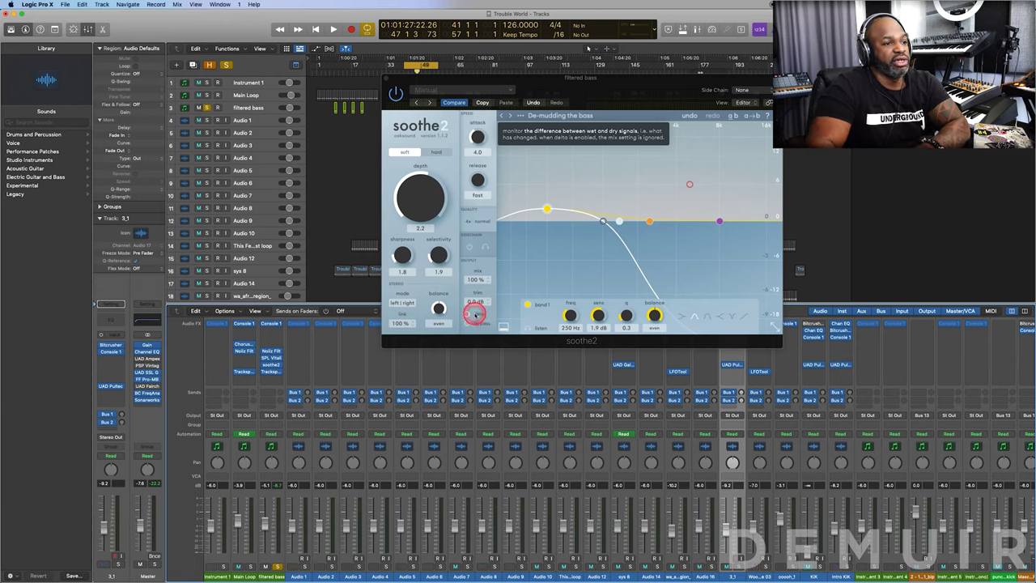
{"action": "left_click", "coordinate": [475, 314]}
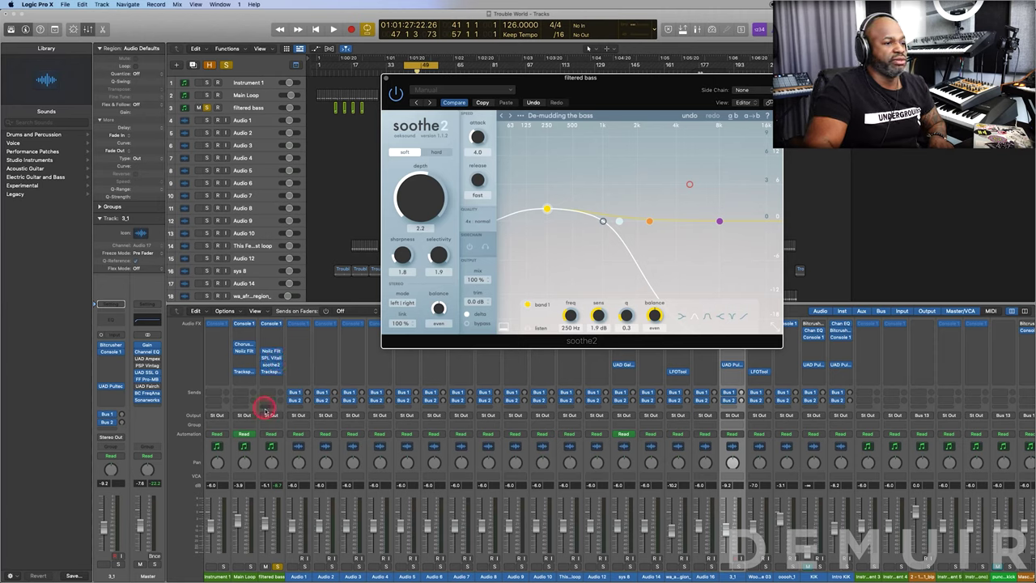
{"action": "key", "text": "space"}
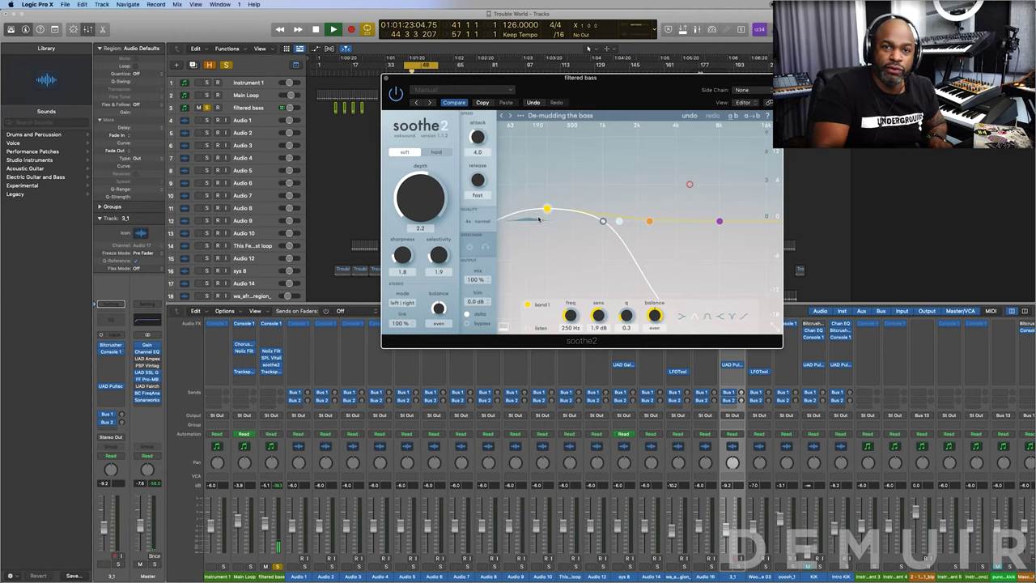
{"action": "mouse_move", "coordinate": [547, 209]}
{"action": "left_mouse_down"}
{"action": "mouse_move", "coordinate": [527, 203]}
{"action": "mouse_move", "coordinate": [559, 219]}
{"action": "mouse_move", "coordinate": [533, 220]}
{"action": "mouse_move", "coordinate": [564, 227]}
{"action": "mouse_move", "coordinate": [523, 221]}
{"action": "mouse_move", "coordinate": [537, 216]}
{"action": "left_mouse_up"}
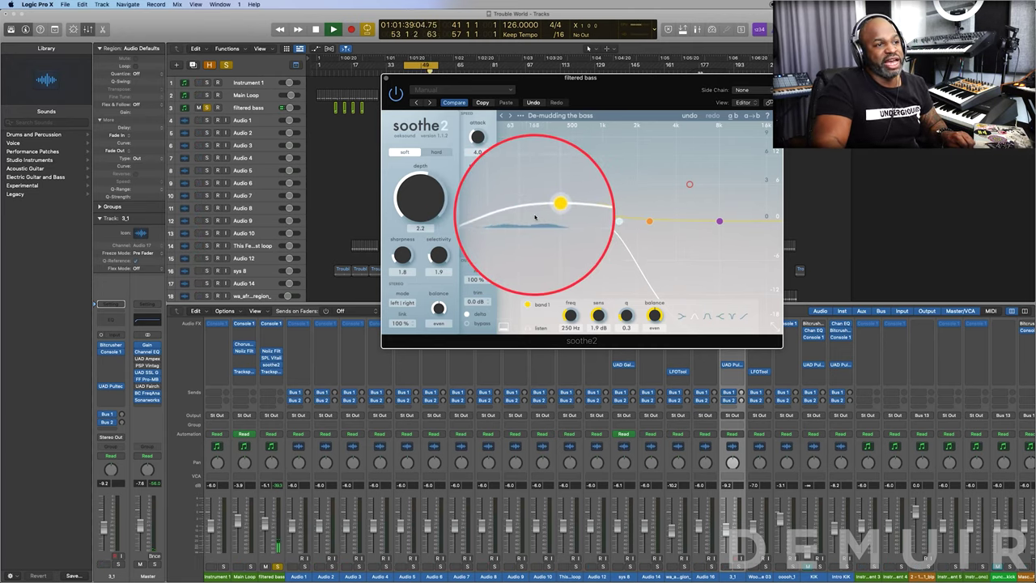
Toggle soothe2's delta monitoring to compare the processed bass with the removed signal, leaving delta off and playback stopped.
{"action": "left_click", "coordinate": [476, 314]}
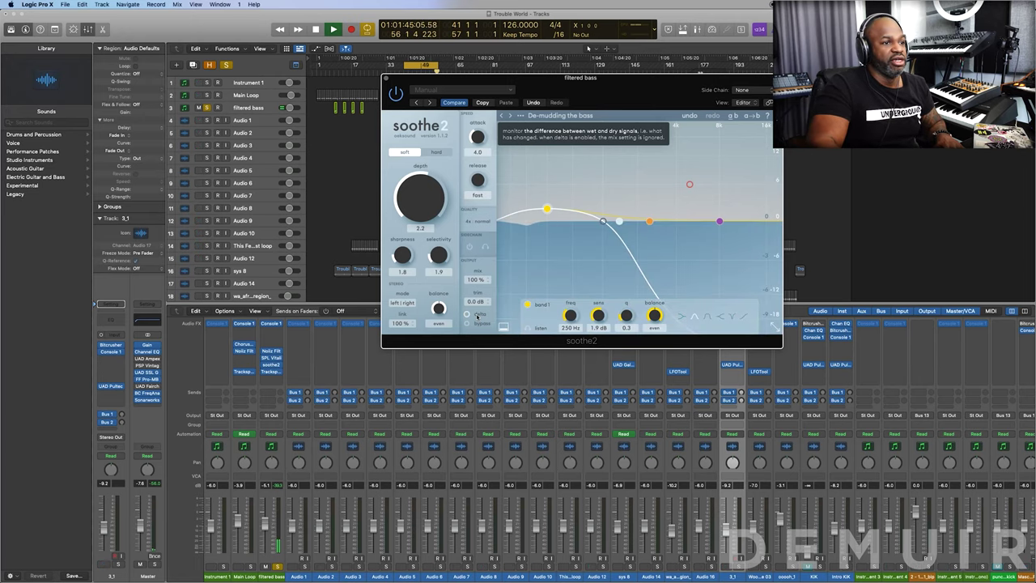
{"action": "left_click", "coordinate": [535, 246]}
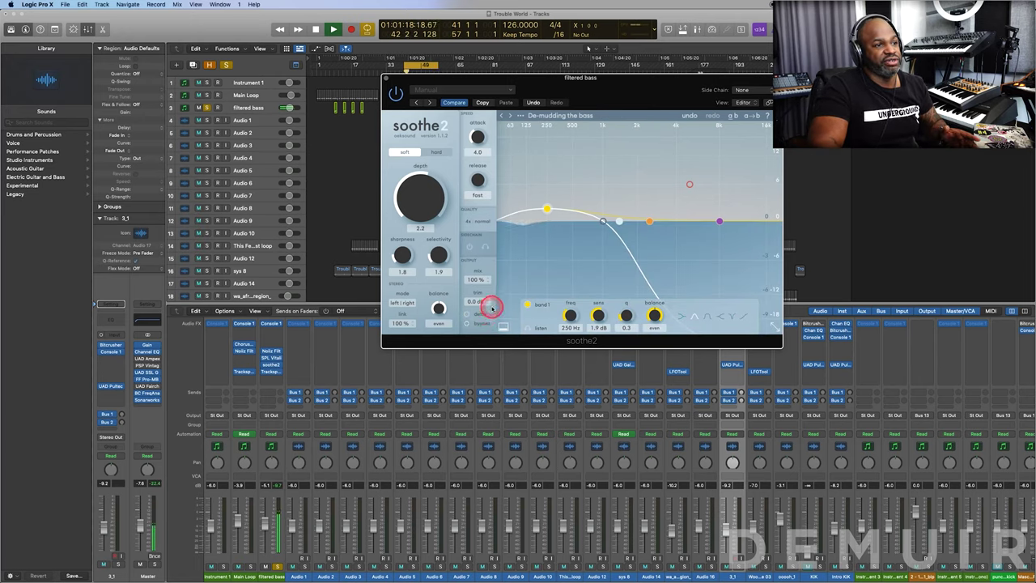
{"action": "mouse_move", "coordinate": [528, 221]}
{"action": "left_mouse_down"}
{"action": "mouse_move", "coordinate": [495, 254]}
{"action": "mouse_move", "coordinate": [604, 237]}
{"action": "mouse_move", "coordinate": [538, 105]}
{"action": "mouse_move", "coordinate": [564, 129]}
{"action": "mouse_move", "coordinate": [570, 208]}
{"action": "mouse_move", "coordinate": [605, 267]}
{"action": "mouse_move", "coordinate": [548, 203]}
{"action": "mouse_move", "coordinate": [620, 222]}
{"action": "mouse_move", "coordinate": [513, 203]}
{"action": "mouse_move", "coordinate": [548, 207]}
{"action": "left_mouse_up"}
{"action": "left_click", "coordinate": [548, 208]}
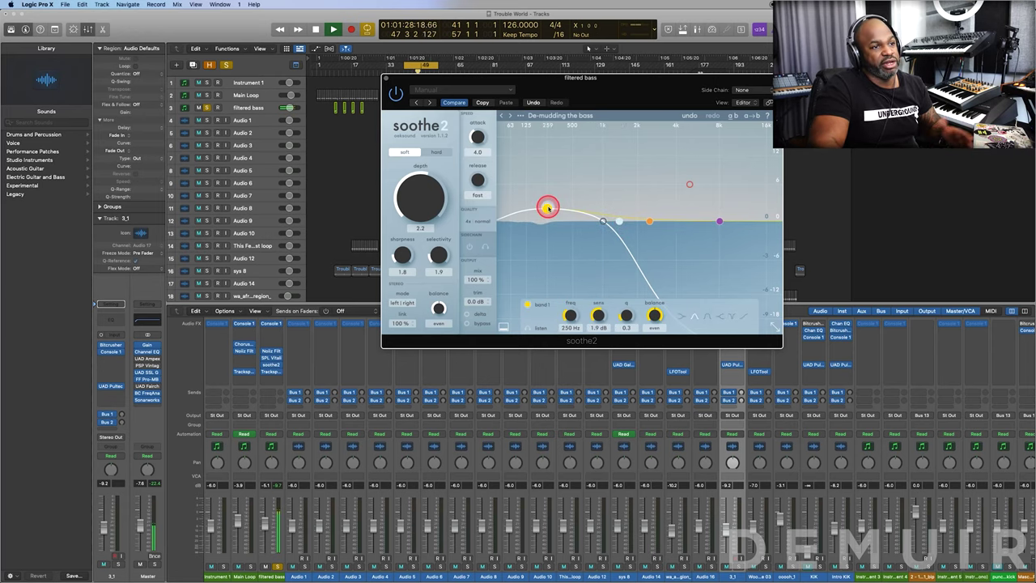
{"action": "left_click", "coordinate": [478, 315]}
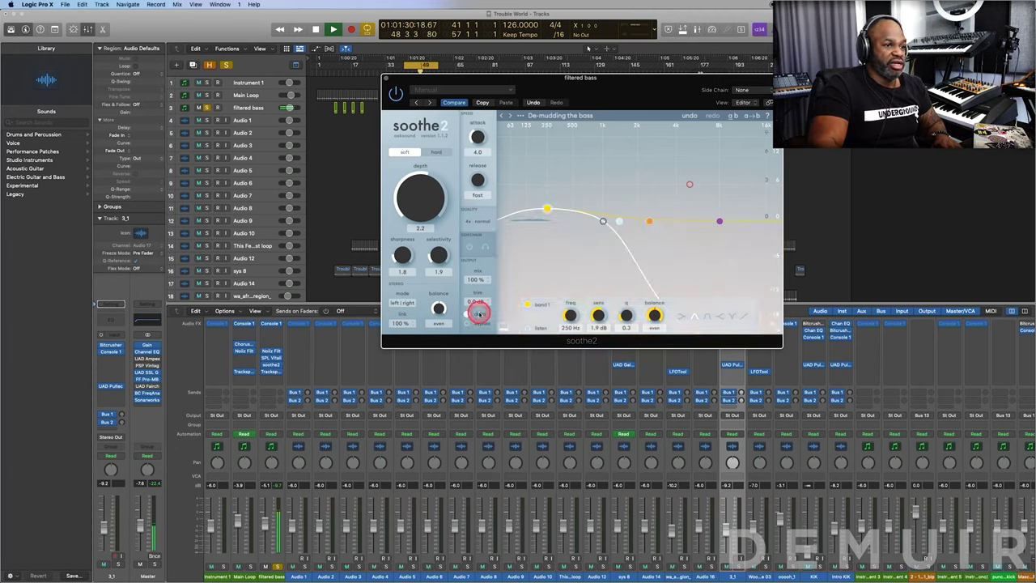
{"action": "left_click_drag", "start_coordinate": [478, 321], "coordinate": [478, 314]}
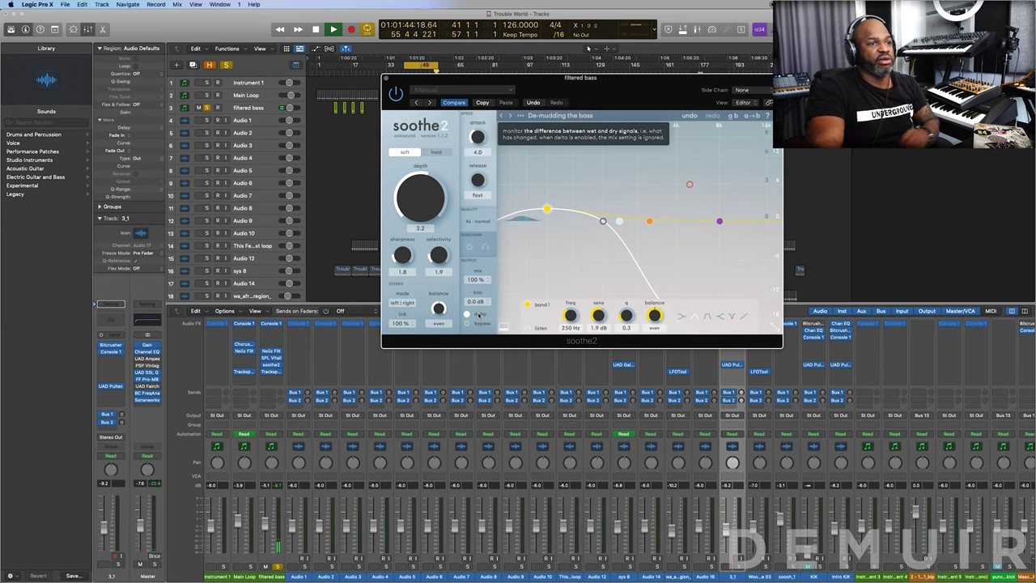
{"action": "left_click", "coordinate": [478, 314]}
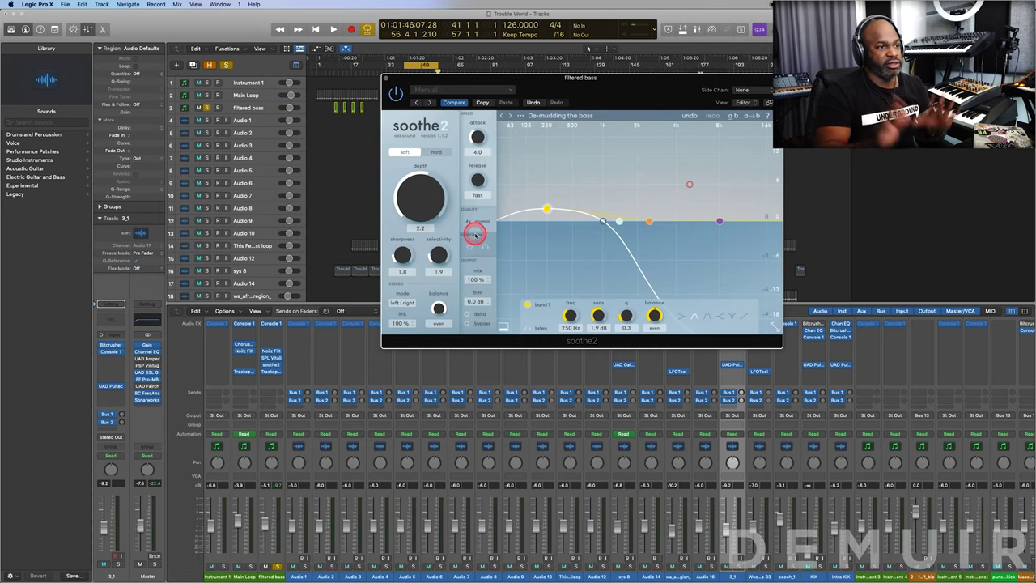
{"action": "left_click", "coordinate": [550, 215]}
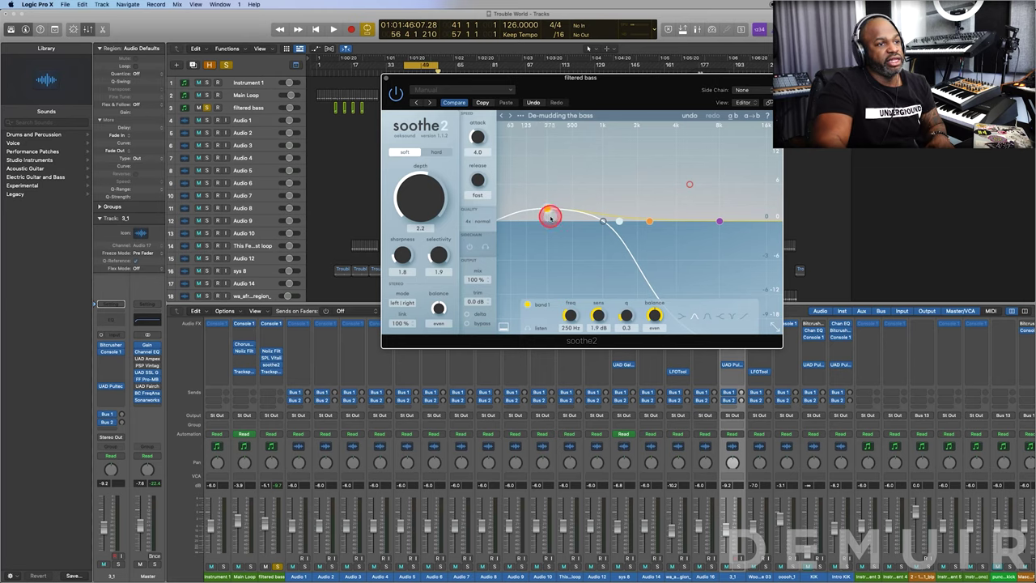
{"action": "left_click", "coordinate": [489, 278]}
{"action": "left_click", "coordinate": [410, 303]}
{"action": "left_click", "coordinate": [423, 309]}
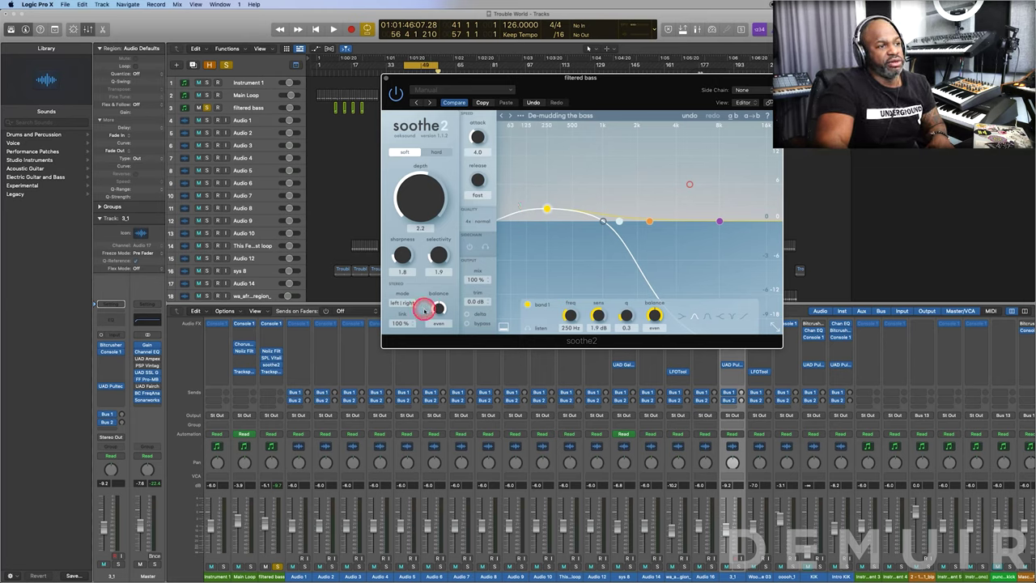
Try lowering soothe2's stereo link amount and restore it to 100%.
{"action": "mouse_move", "coordinate": [400, 323]}
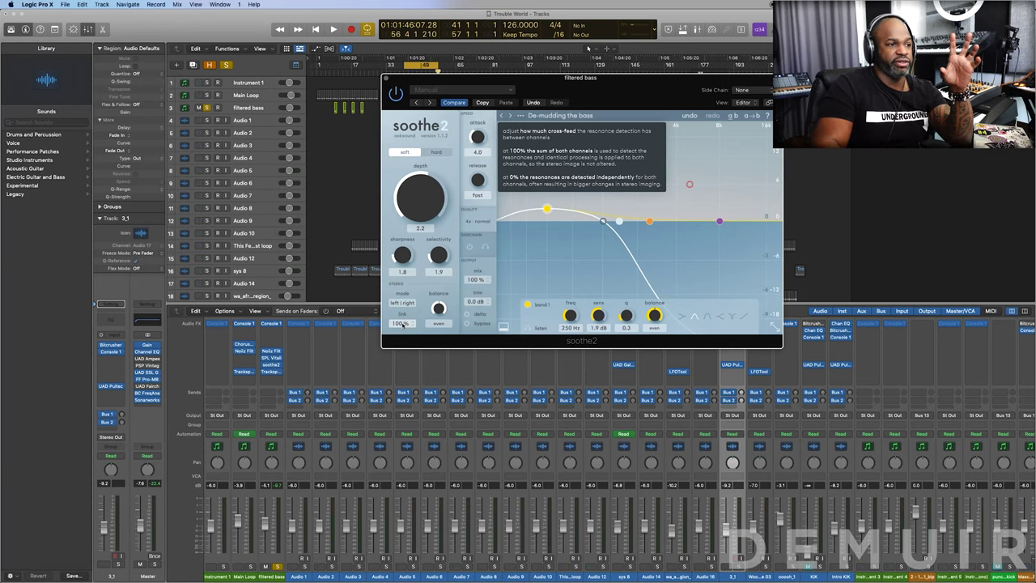
{"action": "left_click", "coordinate": [399, 323]}
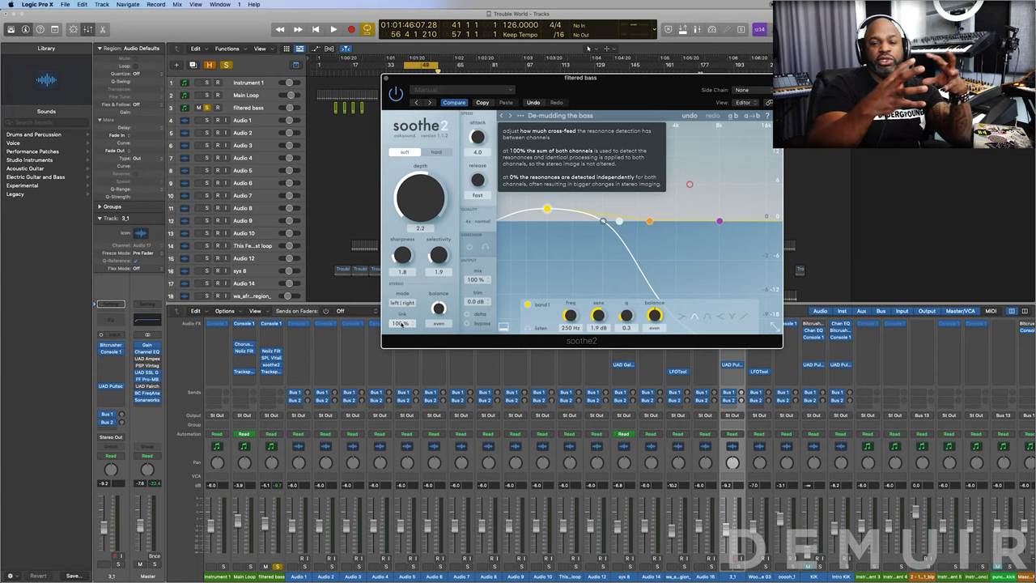
{"action": "left_click_drag", "start_coordinate": [400, 323], "coordinate": [405, 412]}
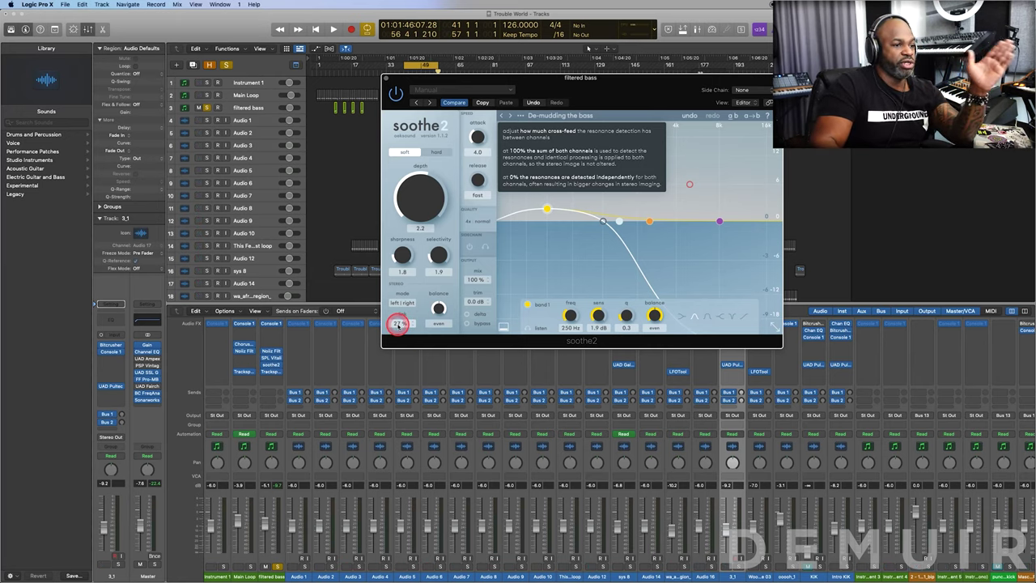
{"action": "left_click_drag", "start_coordinate": [397, 324], "coordinate": [397, 240]}
{"action": "left_click_drag", "start_coordinate": [398, 324], "coordinate": [401, 185]}
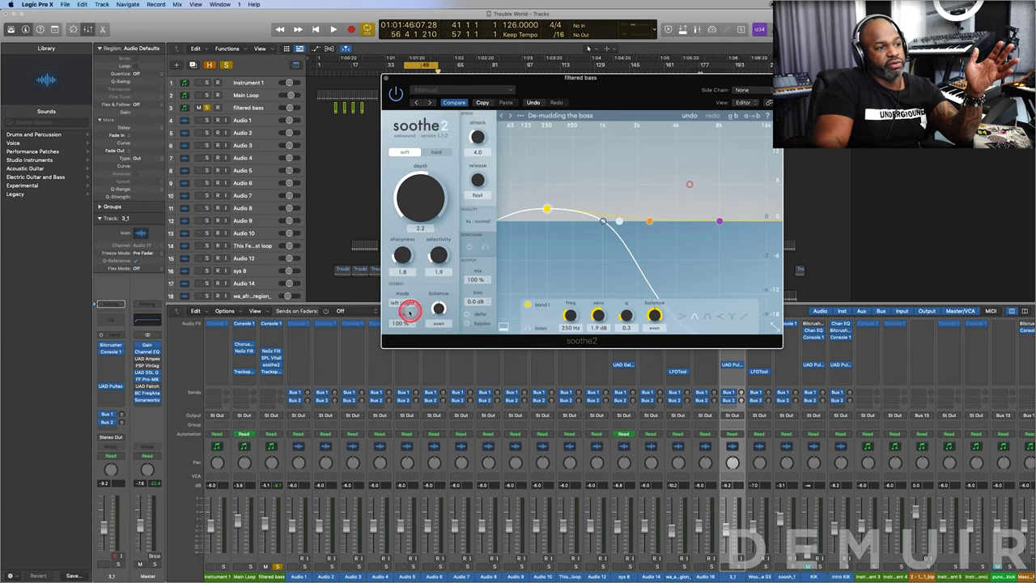
{"action": "mouse_move", "coordinate": [400, 322]}
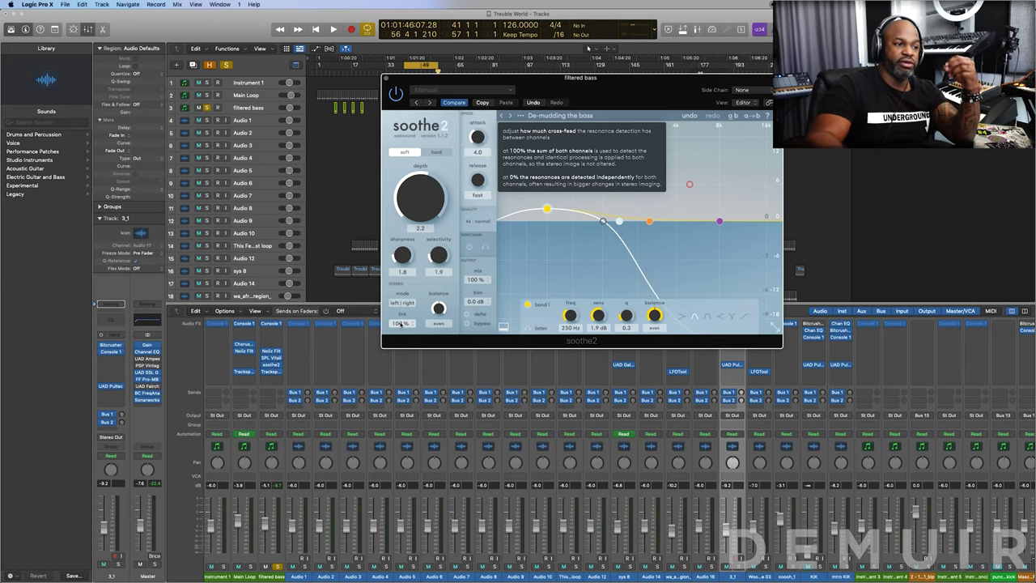
{"action": "left_click_drag", "start_coordinate": [402, 323], "coordinate": [393, 397]}
{"action": "left_click_drag", "start_coordinate": [403, 302], "coordinate": [447, 217]}
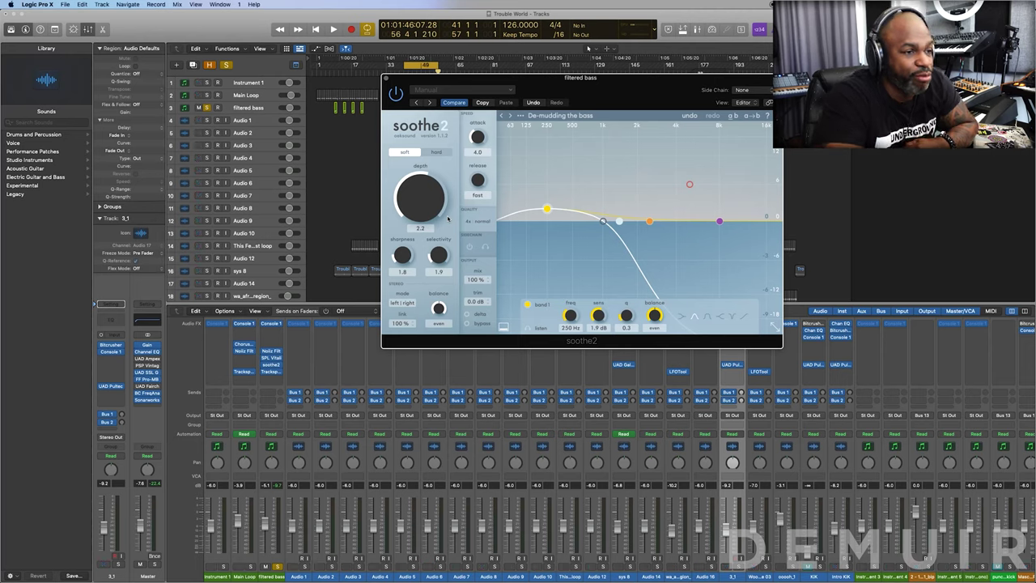
Examine soothe2's dry/wet mix control and its help description.
{"action": "left_click_drag", "start_coordinate": [437, 227], "coordinate": [437, 308]}
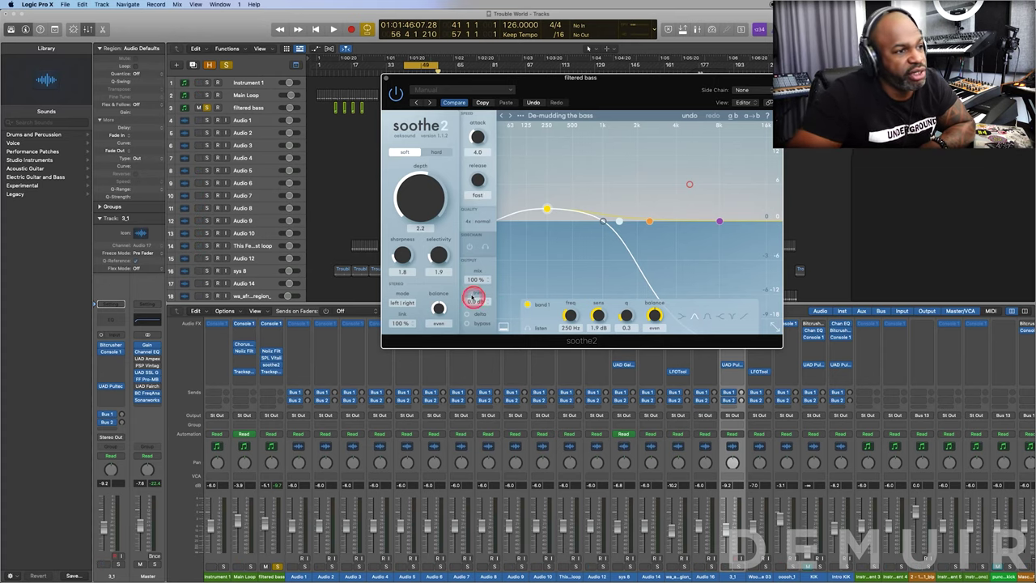
{"action": "mouse_move", "coordinate": [479, 278]}
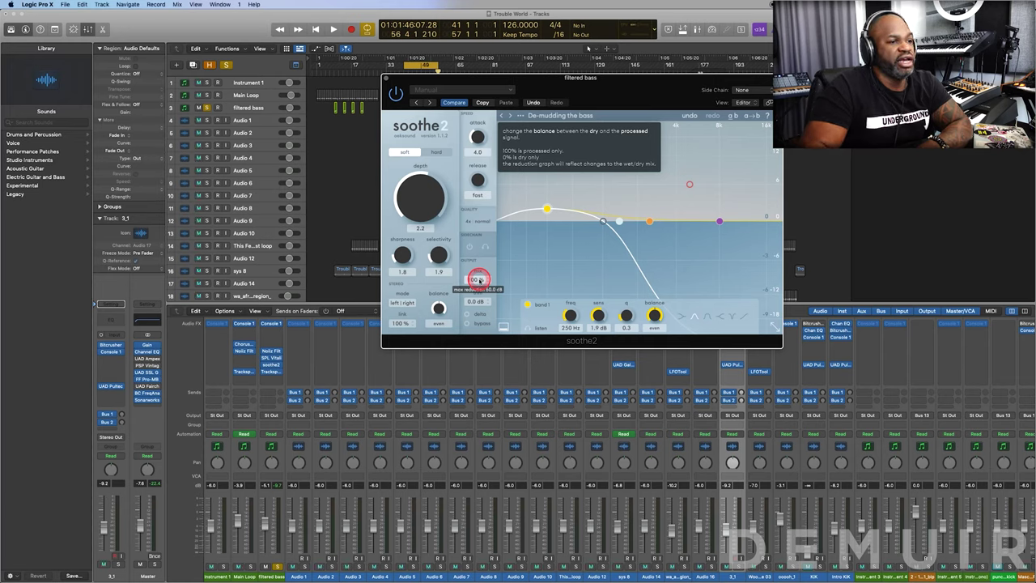
{"action": "left_click_drag", "start_coordinate": [478, 279], "coordinate": [479, 279]}
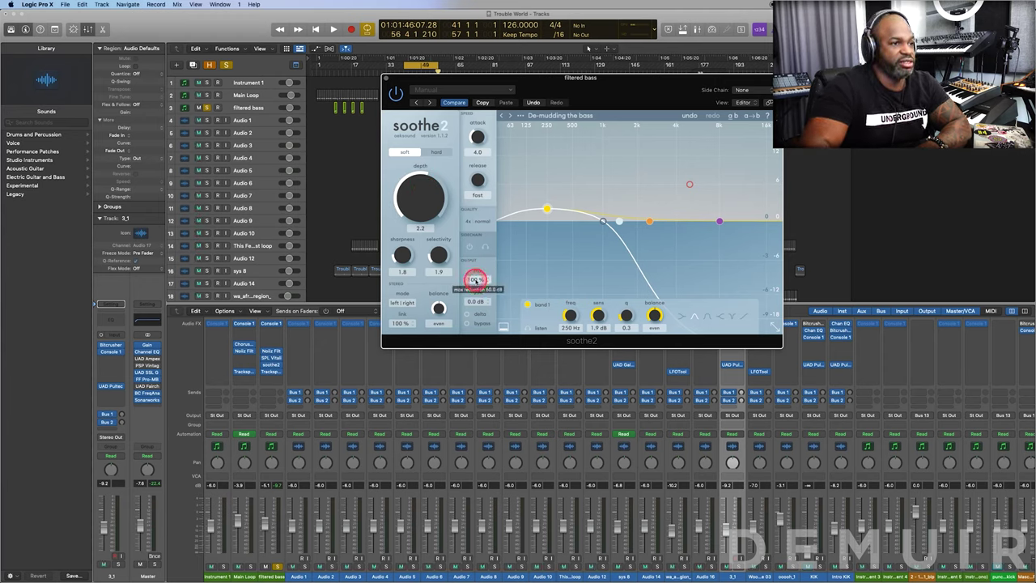
Examine soothe2's mix and trim controls together with their help descriptions.
{"action": "mouse_move", "coordinate": [475, 279]}
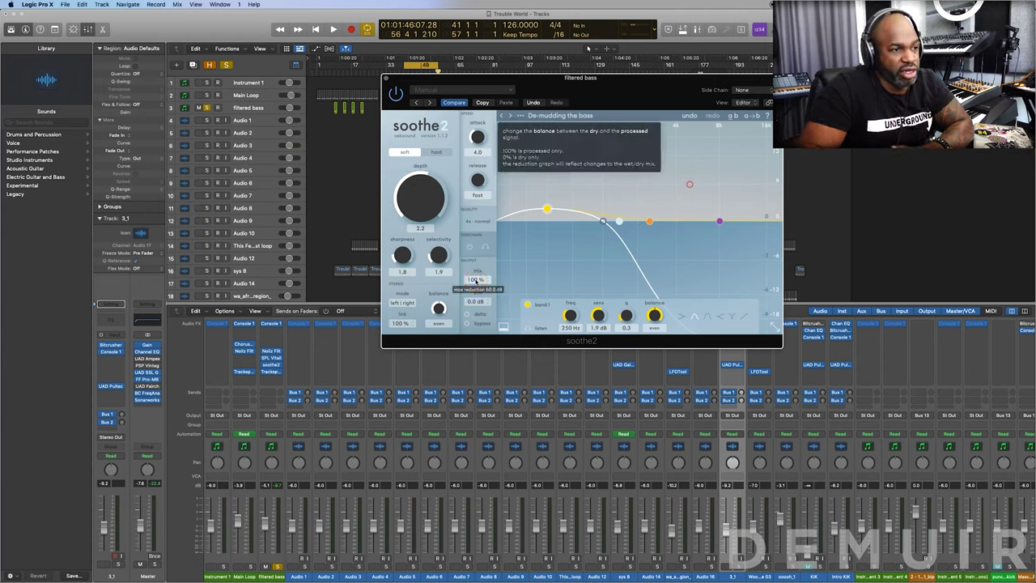
{"action": "left_click_drag", "start_coordinate": [476, 280], "coordinate": [497, 98]}
{"action": "left_click", "coordinate": [476, 301]}
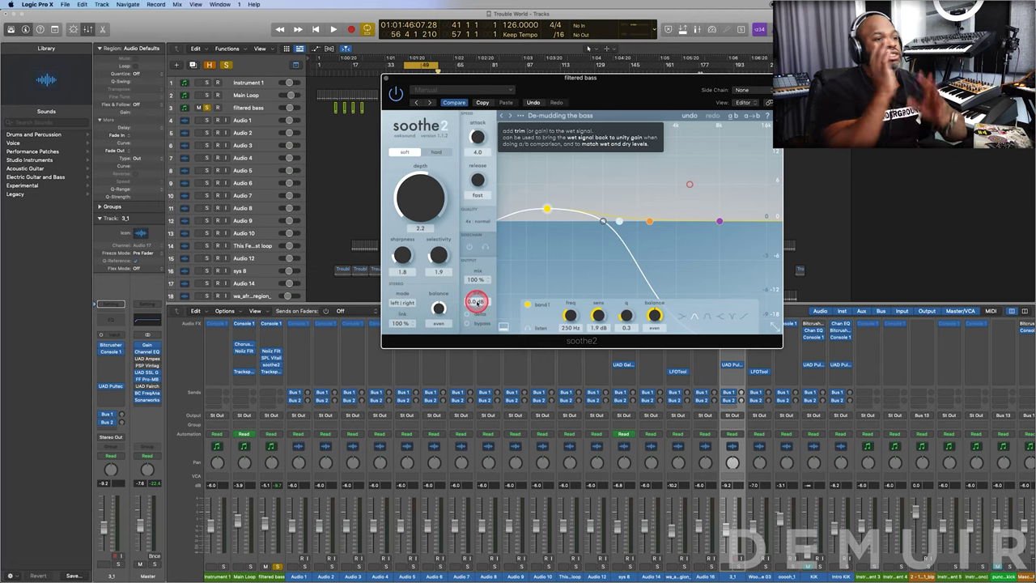
{"action": "left_click", "coordinate": [478, 273]}
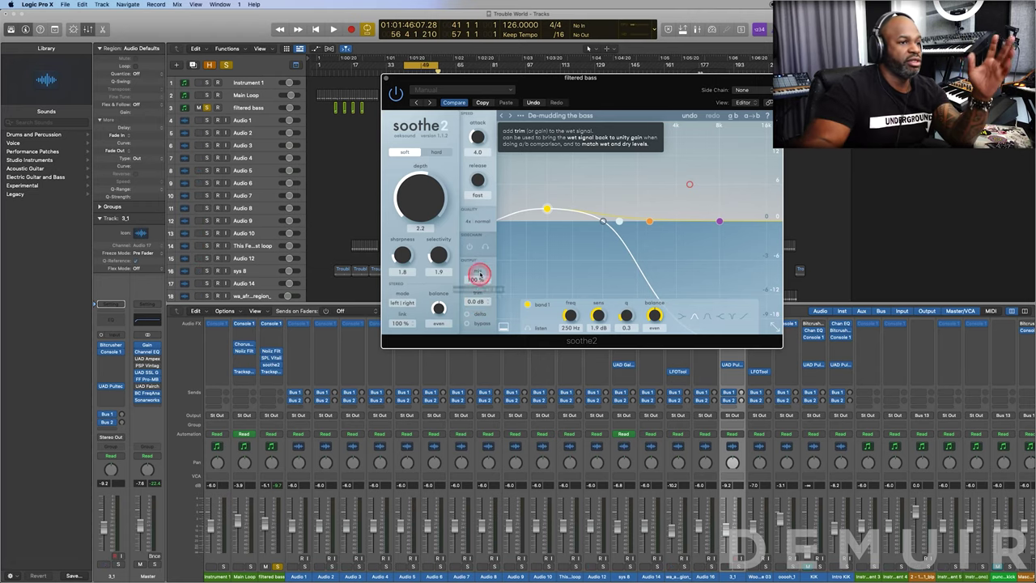
{"action": "left_click", "coordinate": [476, 301]}
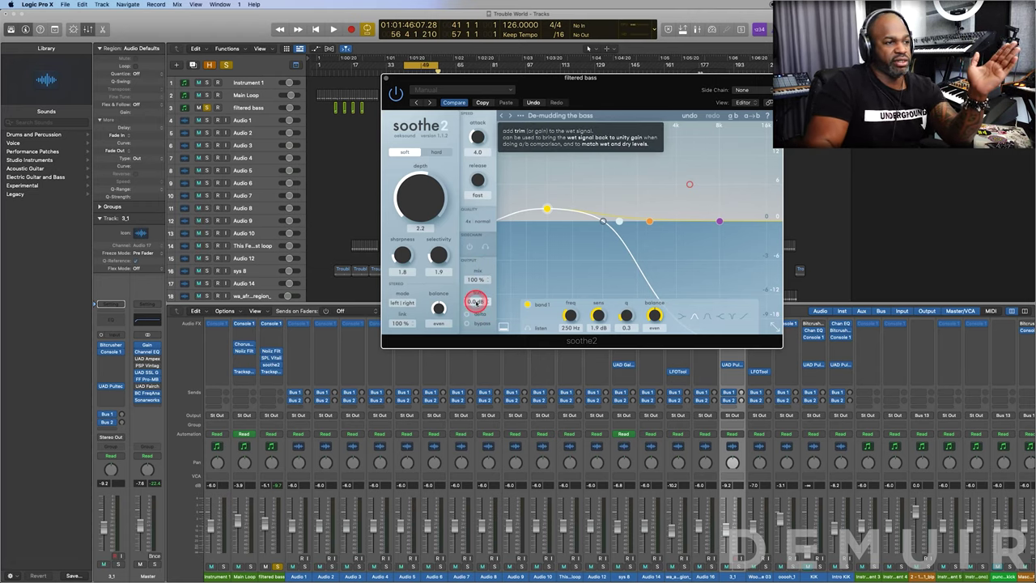
Try raising soothe2's trim to 2.7 dB while playing the filtered bass, comparing delta on and off, and stop playback.
{"action": "left_click", "coordinate": [476, 314]}
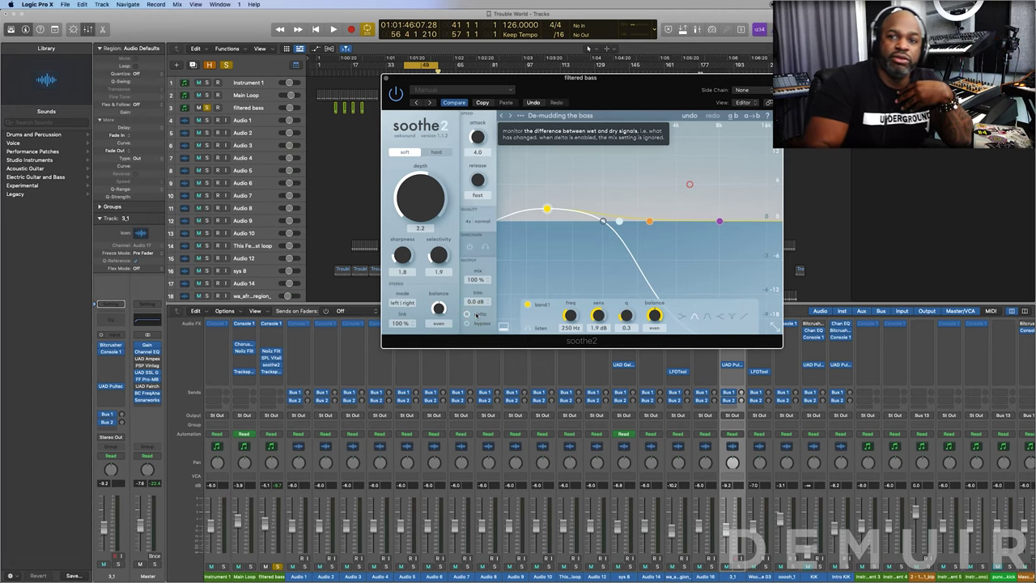
{"action": "left_click", "coordinate": [476, 314]}
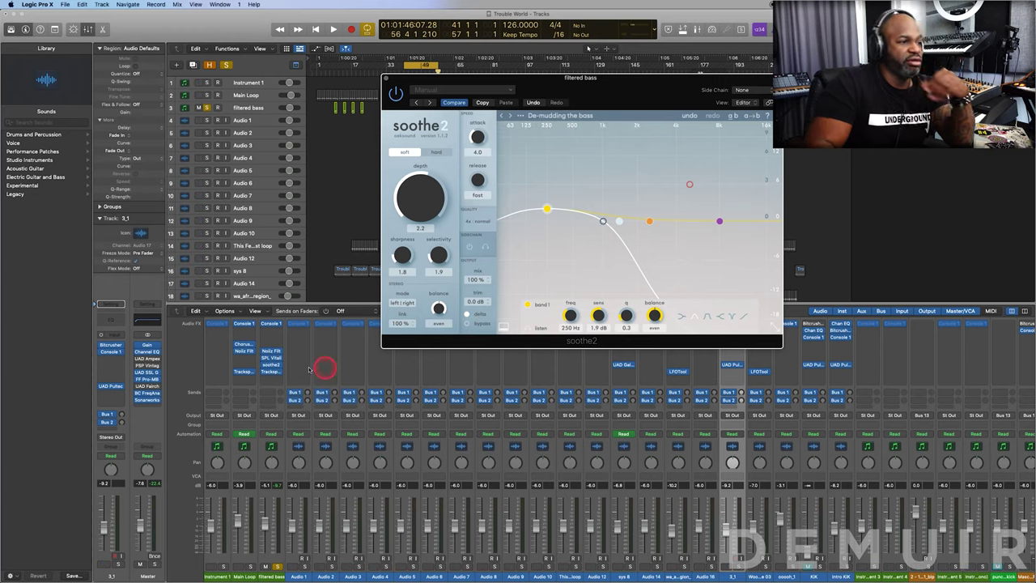
{"action": "key", "text": "space"}
{"action": "left_click", "coordinate": [476, 301]}
{"action": "mouse_move", "coordinate": [471, 301]}
{"action": "left_mouse_down"}
{"action": "mouse_move", "coordinate": [471, 246]}
{"action": "mouse_move", "coordinate": [477, 311]}
{"action": "mouse_move", "coordinate": [471, 282]}
{"action": "mouse_move", "coordinate": [475, 301]}
{"action": "left_mouse_up"}
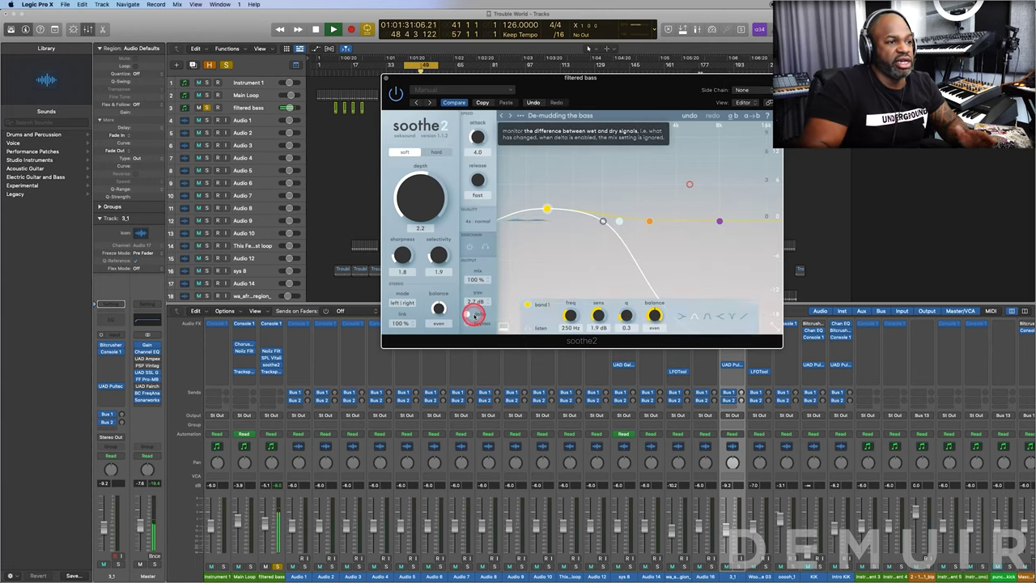
{"action": "left_click", "coordinate": [474, 315]}
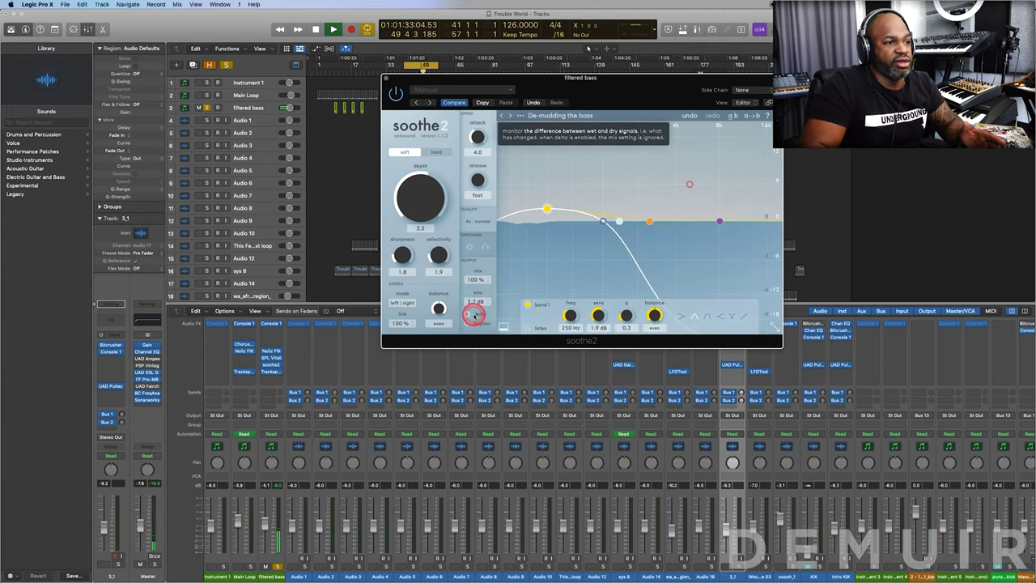
{"action": "key", "text": "space"}
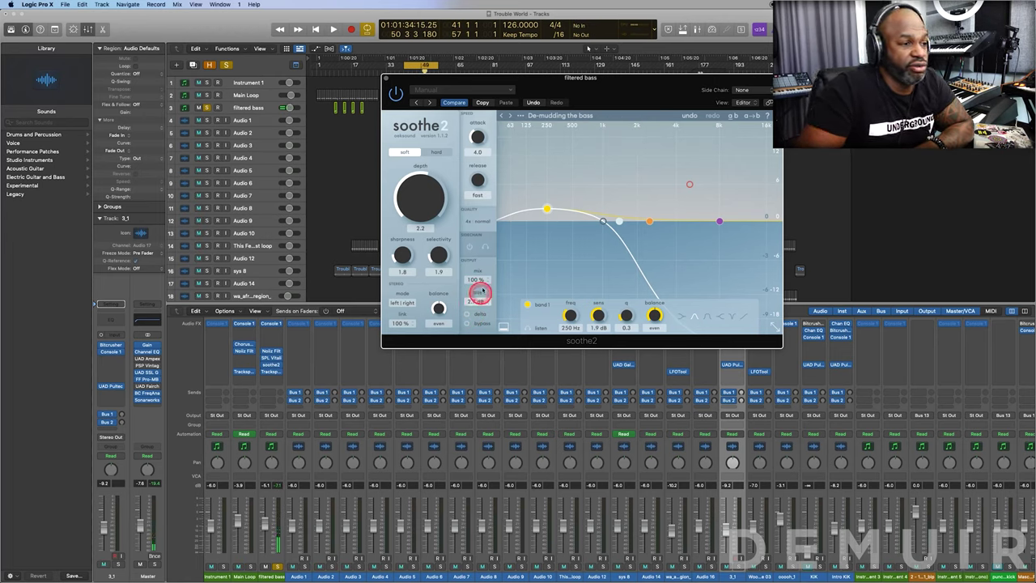
Reset soothe2's trim to 0 dB.
{"action": "mouse_move", "coordinate": [477, 301]}
{"action": "left_mouse_down"}
{"action": "mouse_move", "coordinate": [474, 312]}
{"action": "mouse_move", "coordinate": [476, 291]}
{"action": "left_mouse_up"}
{"action": "double_click", "coordinate": [477, 301]}
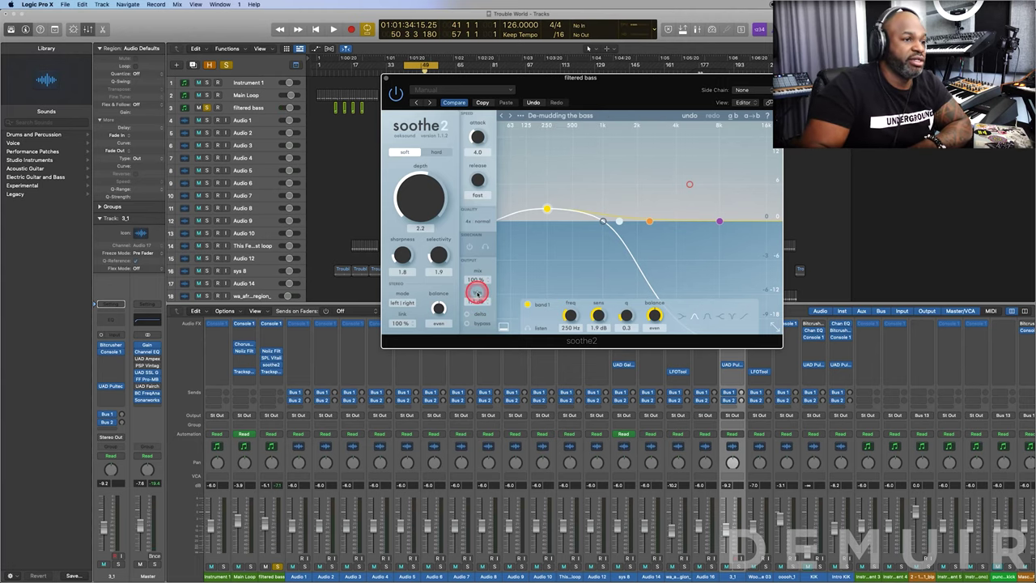
{"action": "type", "text": "0"}
{"action": "key", "text": "Return"}
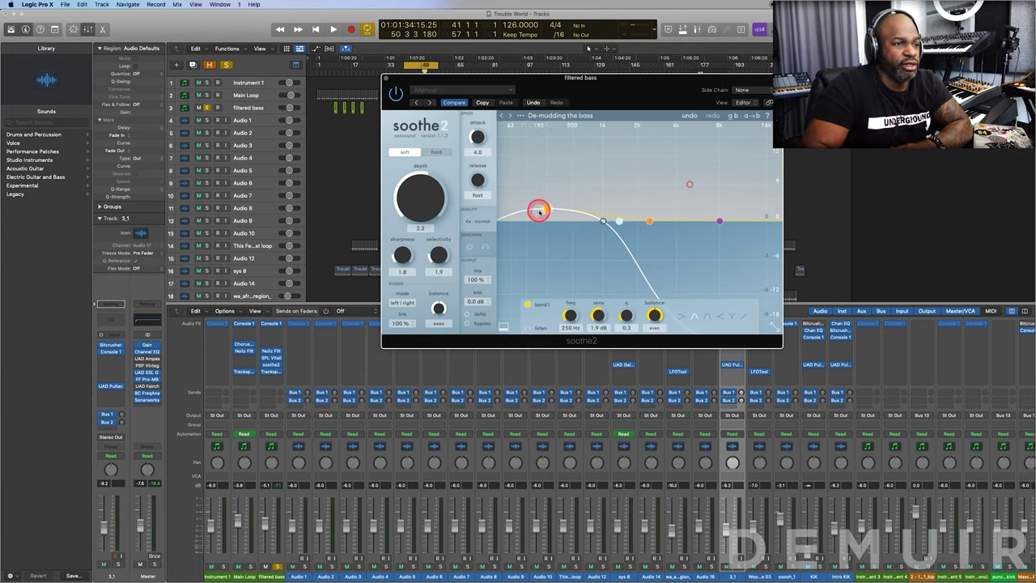
Inspect the settings of the low cut, band 2 and band 1 in soothe2's graph.
{"action": "left_click", "coordinate": [603, 221]}
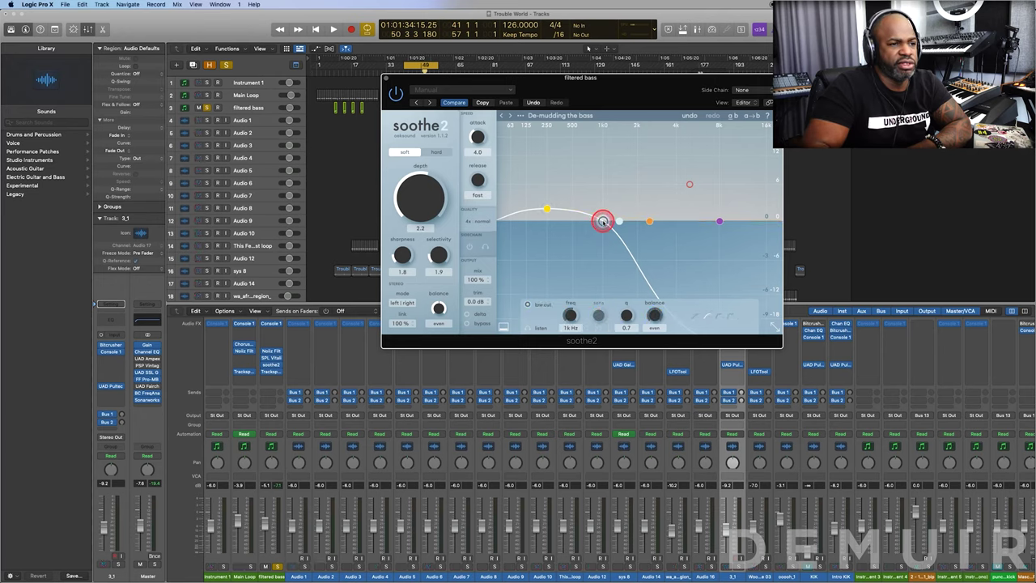
{"action": "left_click", "coordinate": [650, 221]}
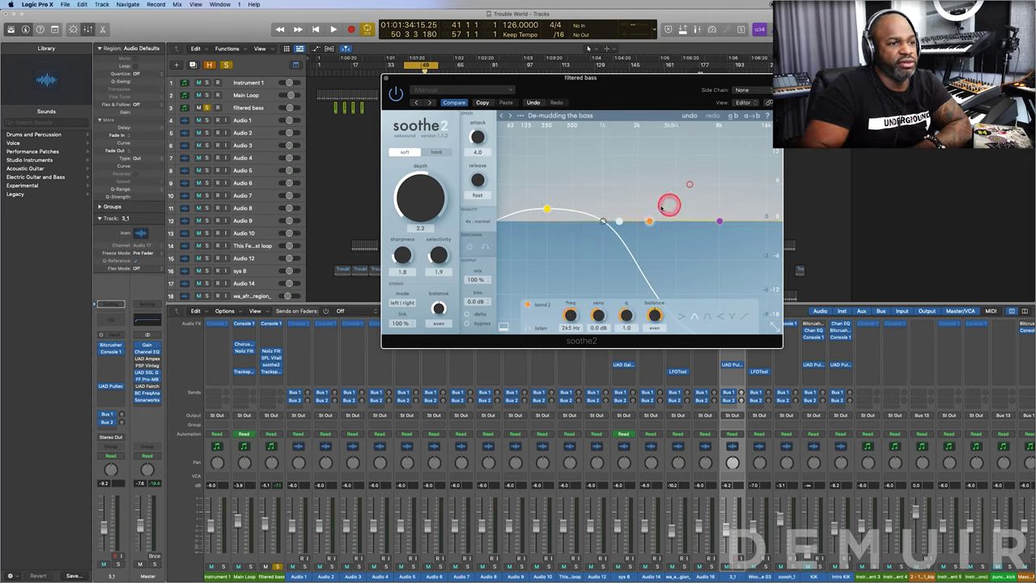
{"action": "left_click", "coordinate": [547, 209]}
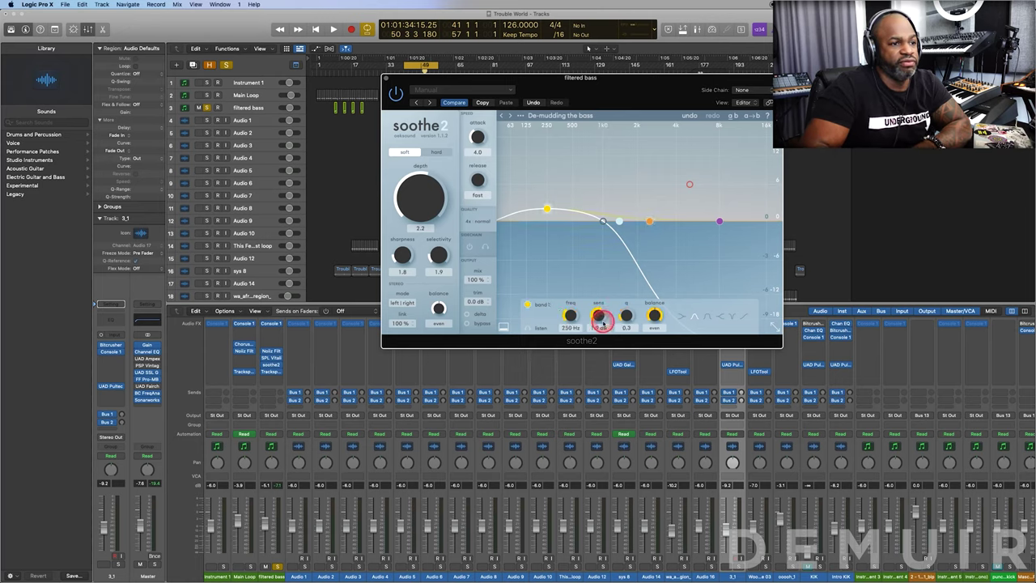
Enable listen for band 1 with delta on and briefly play the filtered bass to hear the affected frequency area.
{"action": "left_click", "coordinate": [528, 327]}
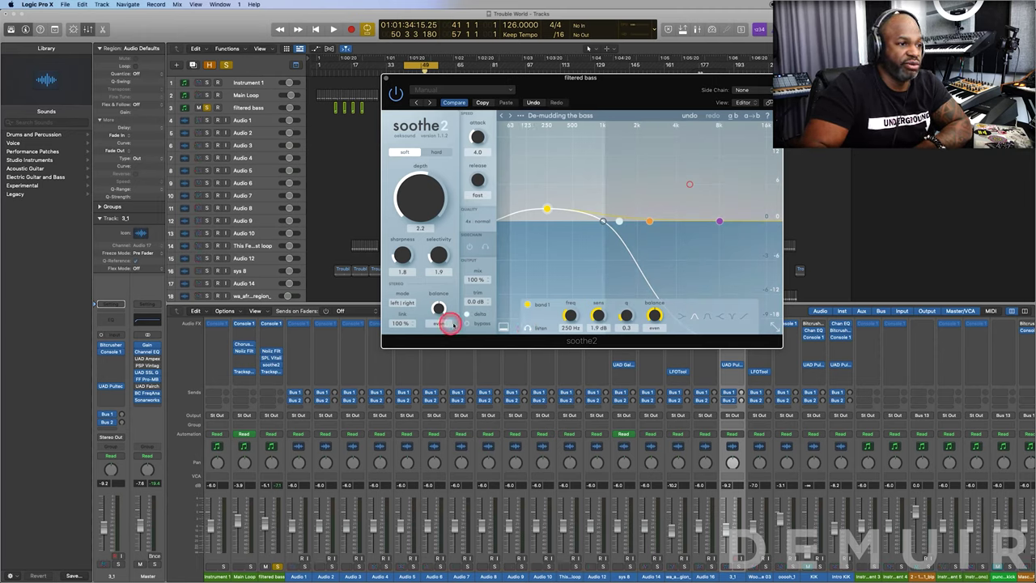
{"action": "left_click", "coordinate": [480, 315]}
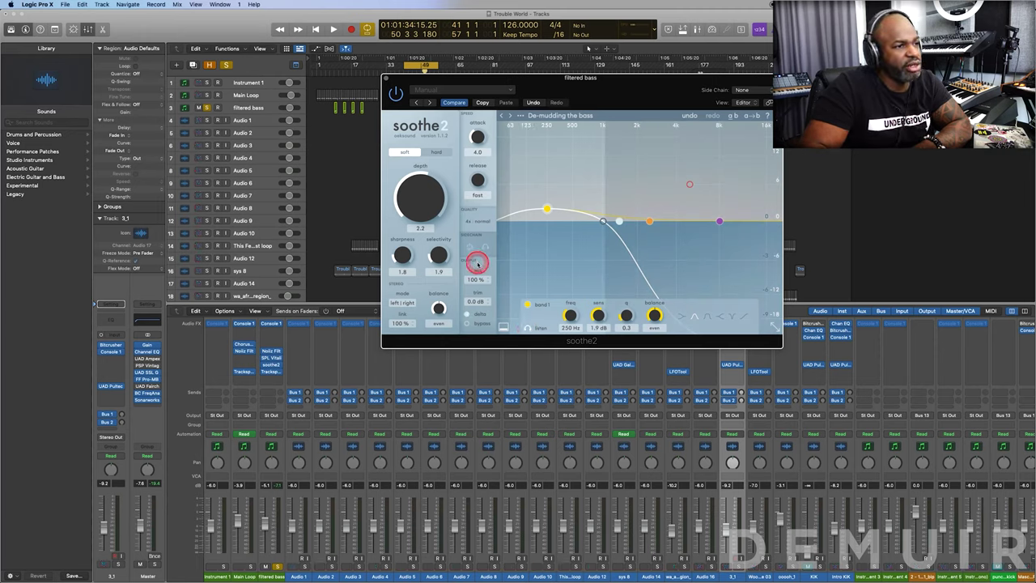
{"action": "key", "text": "space"}
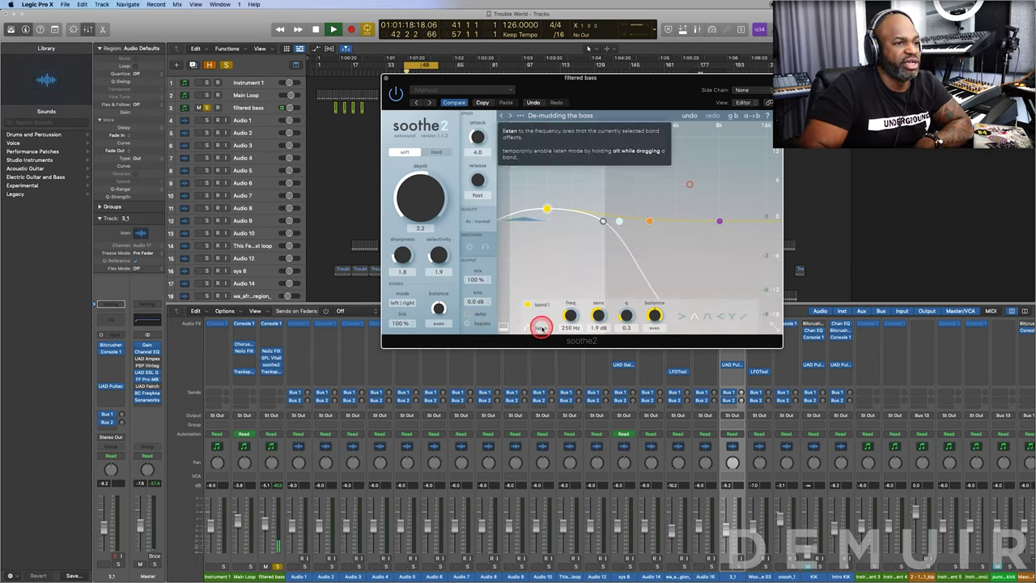
{"action": "key", "text": "space"}
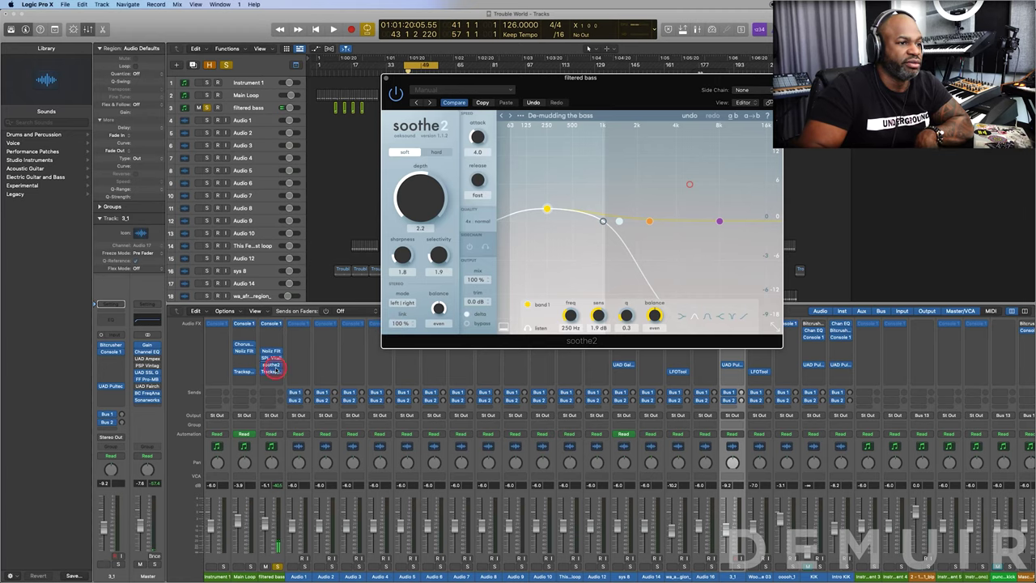
Solo the Main Loop track alongside the filtered bass.
{"action": "scroll", "coordinate": [260, 482], "scroll_direction": "down", "scroll_amount": 1}
{"action": "scroll", "coordinate": [261, 483], "scroll_direction": "up", "scroll_amount": 1}
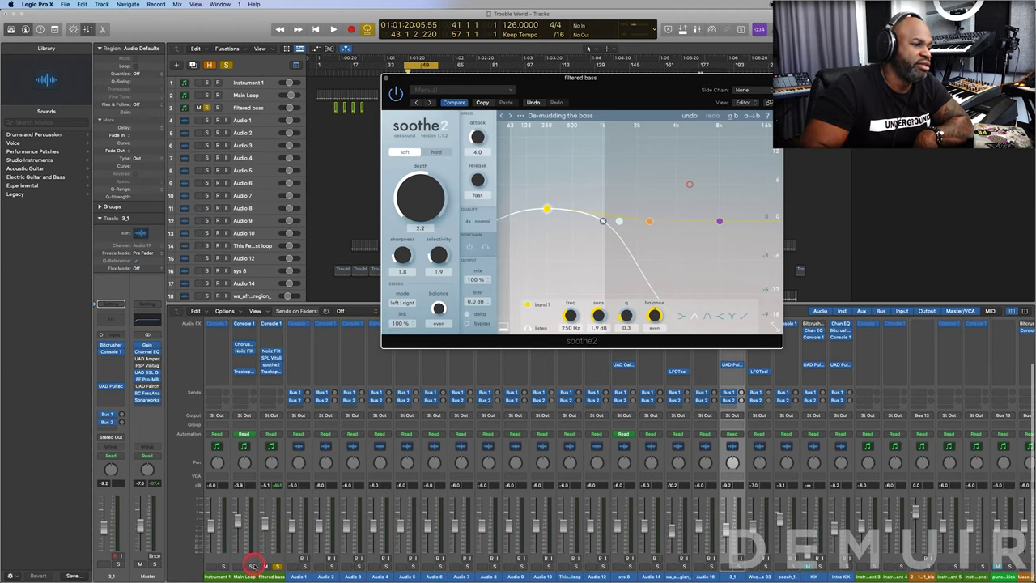
{"action": "left_click", "coordinate": [263, 565]}
{"action": "left_click", "coordinate": [207, 95]}
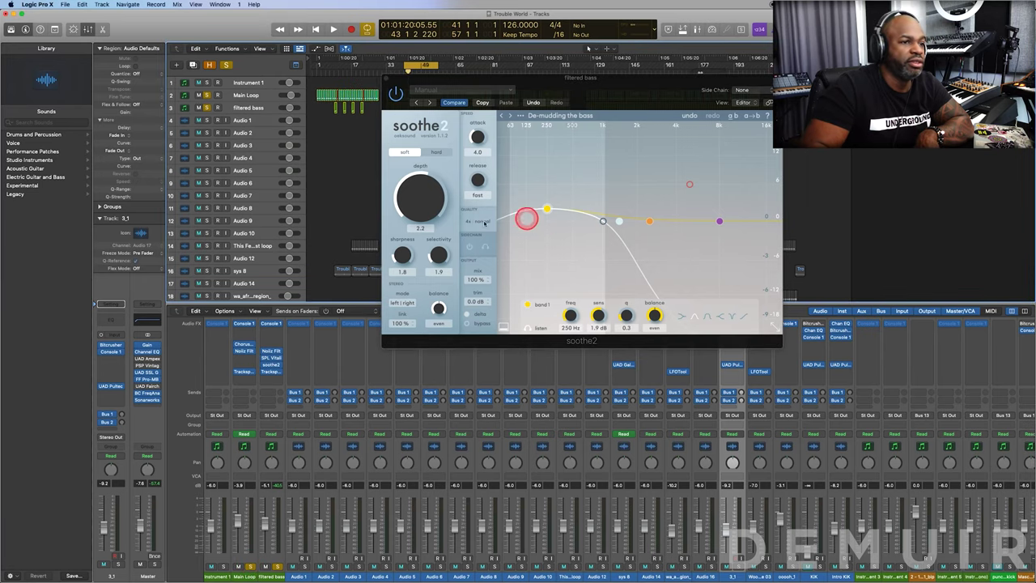
Copy the soothe2 insert from filtered bass to the Main Loop channel and open the copy in place of the original.
{"action": "left_click_drag", "start_coordinate": [272, 365], "coordinate": [240, 366]}
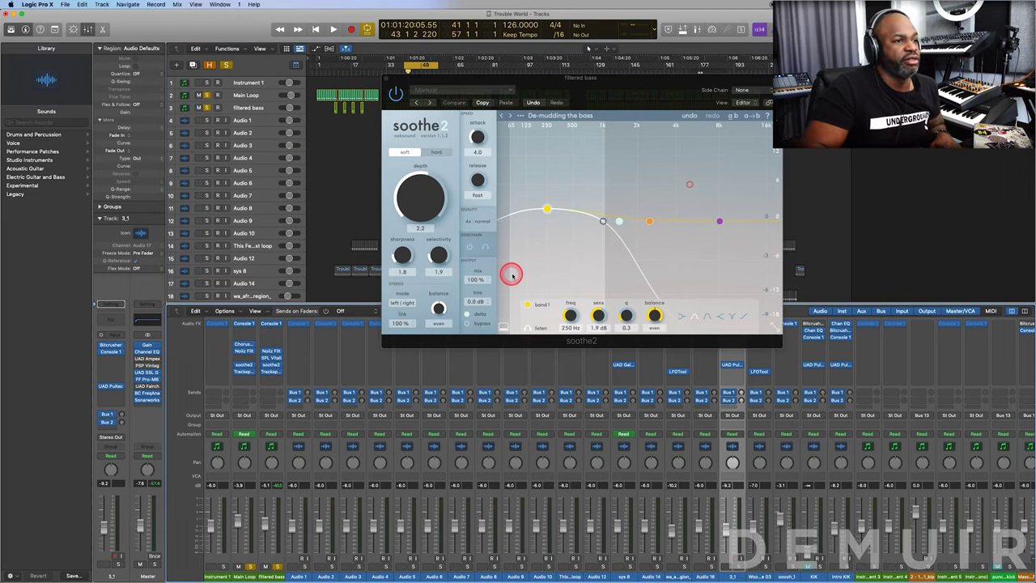
{"action": "left_click", "coordinate": [244, 366]}
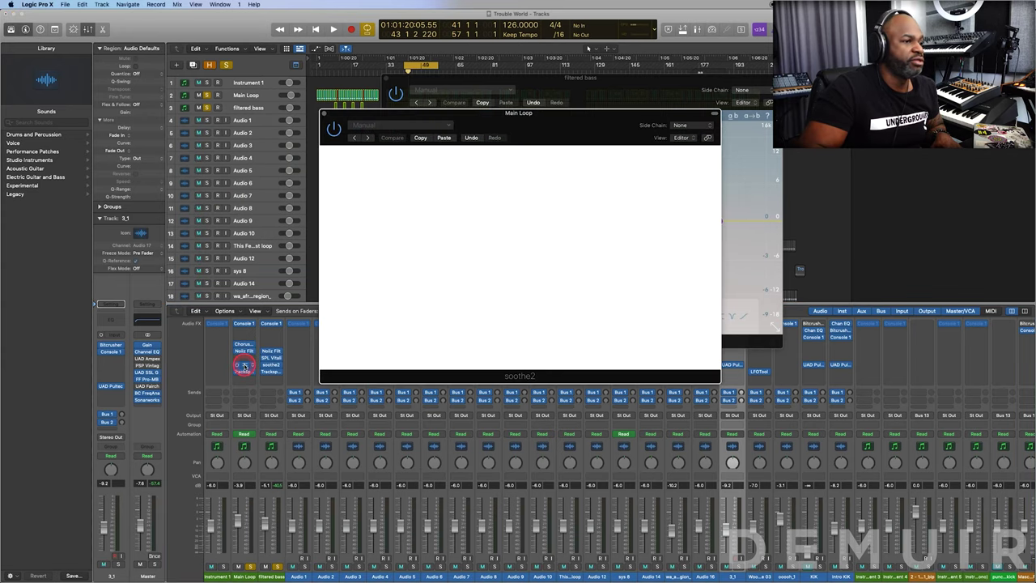
{"action": "left_click", "coordinate": [385, 80]}
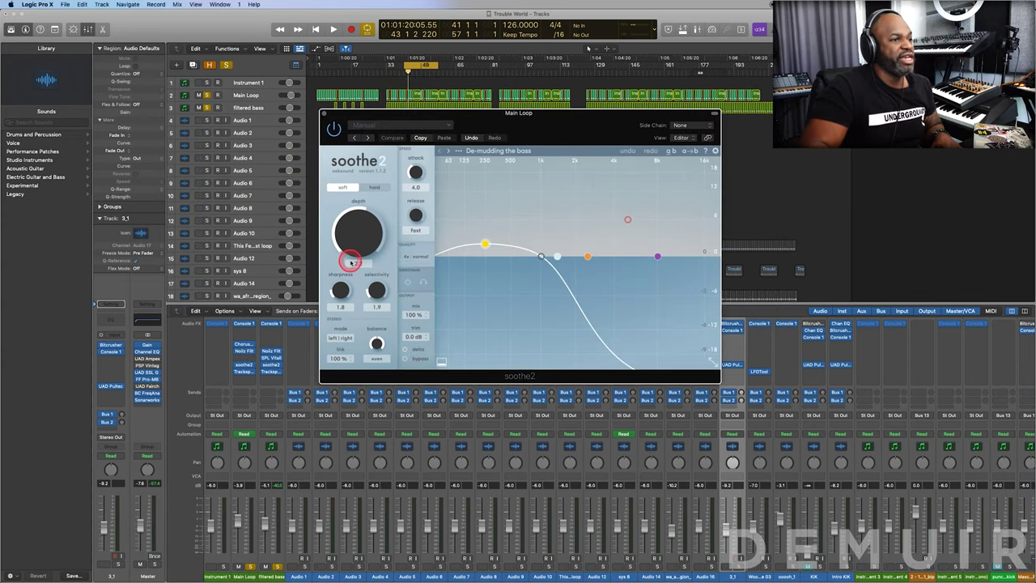
Play the soloed tracks and listen to band 1's frequency area in the Main Loop's soothe2.
{"action": "key", "text": "space"}
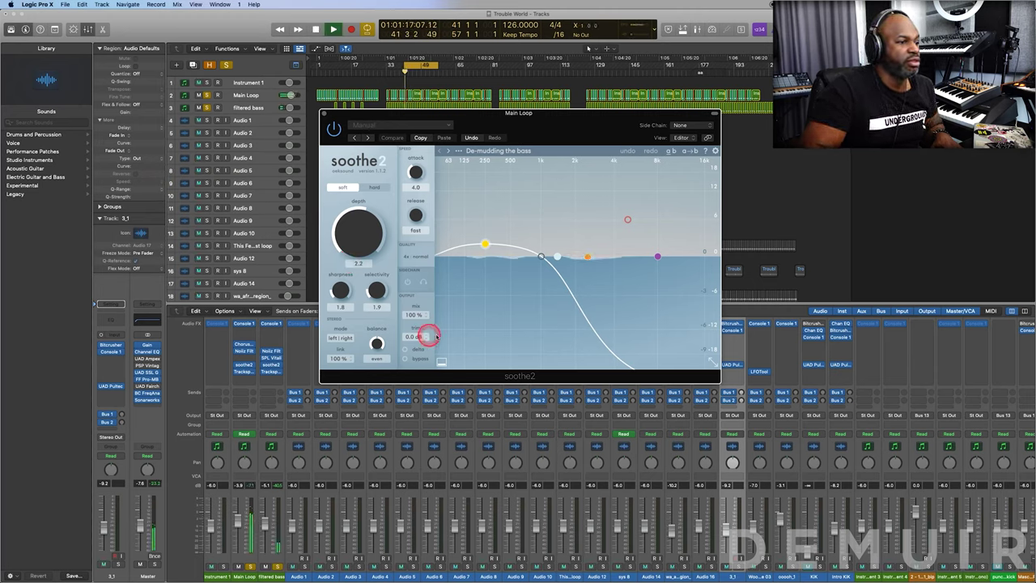
{"action": "left_click", "coordinate": [484, 243]}
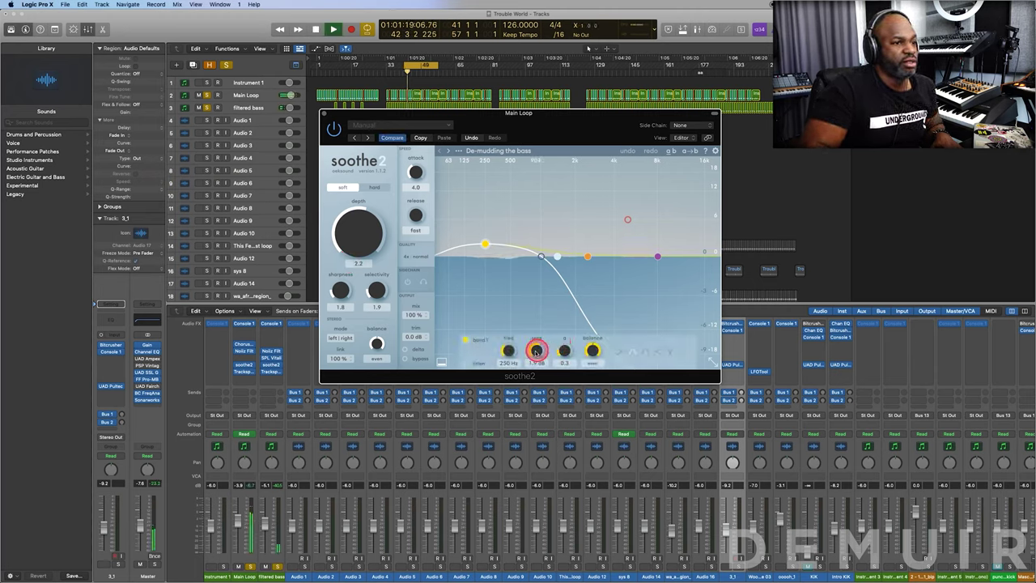
{"action": "left_click", "coordinate": [464, 363]}
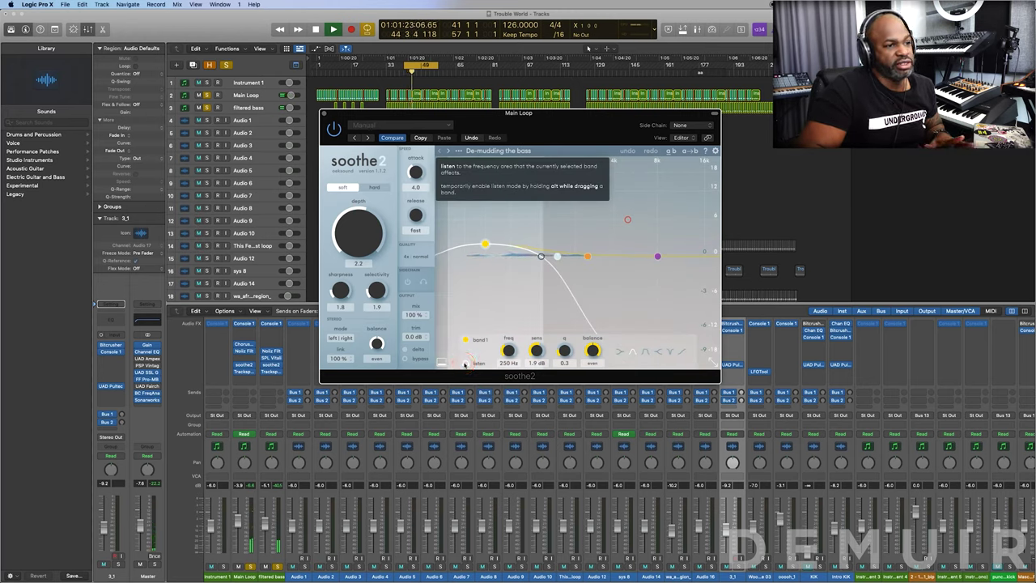
Toggle listen mode on the low cut during playback to compare its affected area with the full processed signal.
{"action": "left_click", "coordinate": [575, 247]}
{"action": "left_click", "coordinate": [540, 256]}
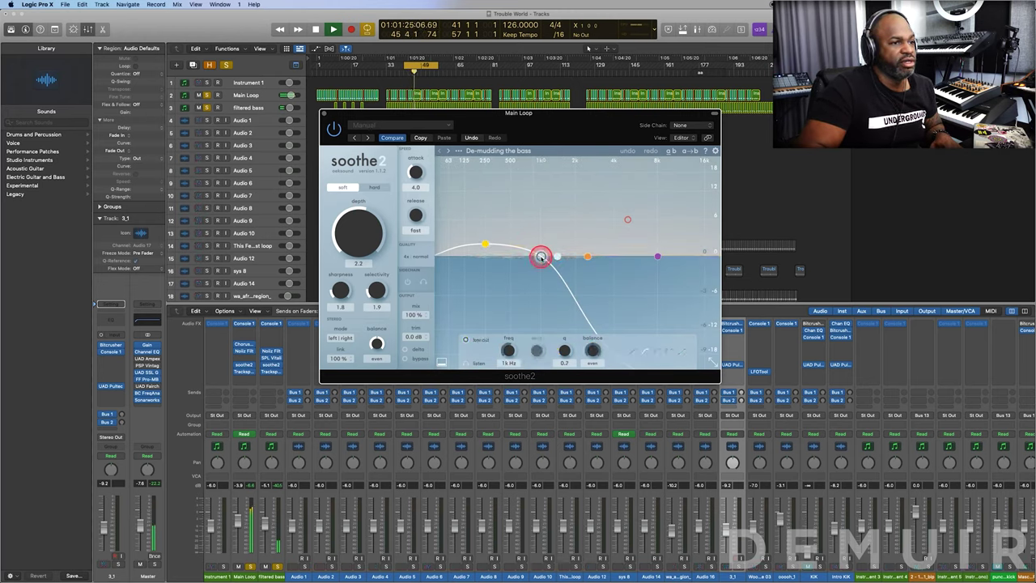
{"action": "left_click", "coordinate": [466, 364]}
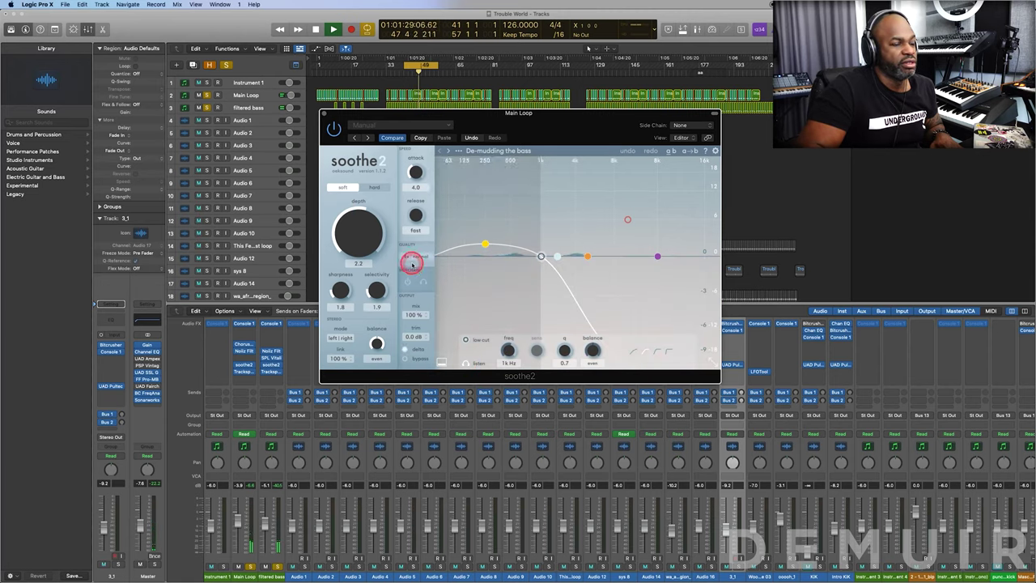
{"action": "left_click", "coordinate": [361, 242]}
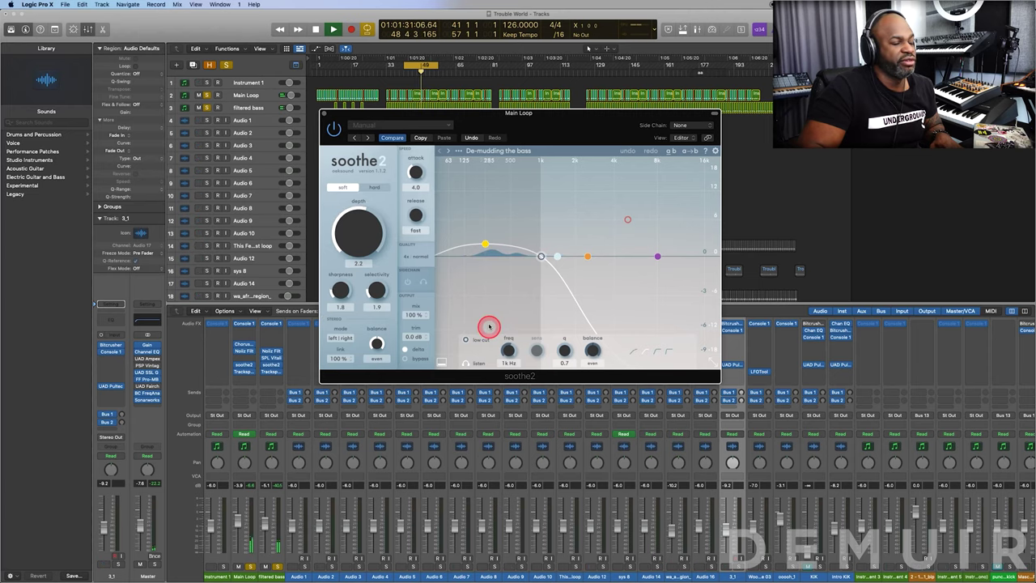
{"action": "left_click", "coordinate": [539, 269]}
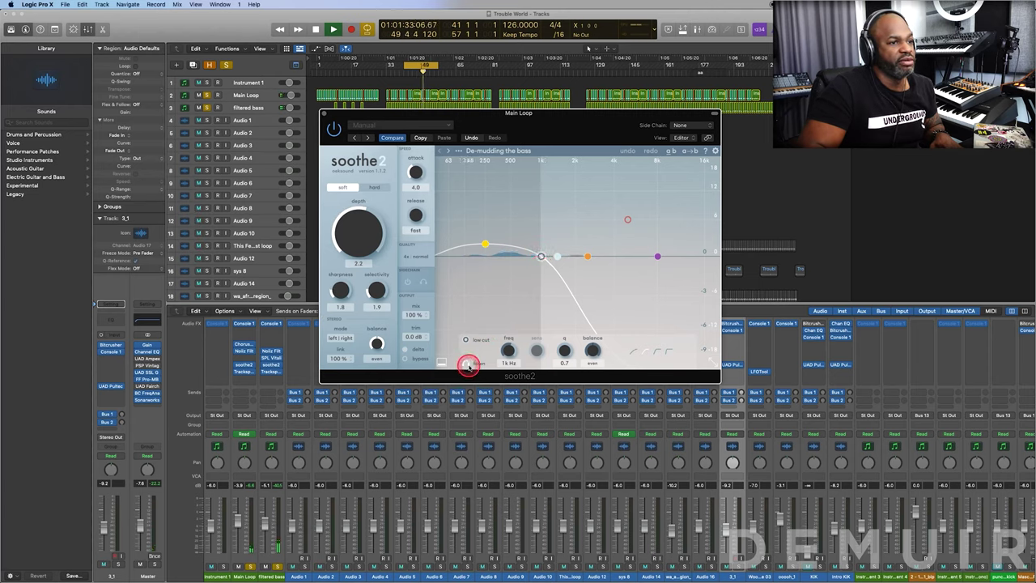
{"action": "left_click", "coordinate": [466, 364]}
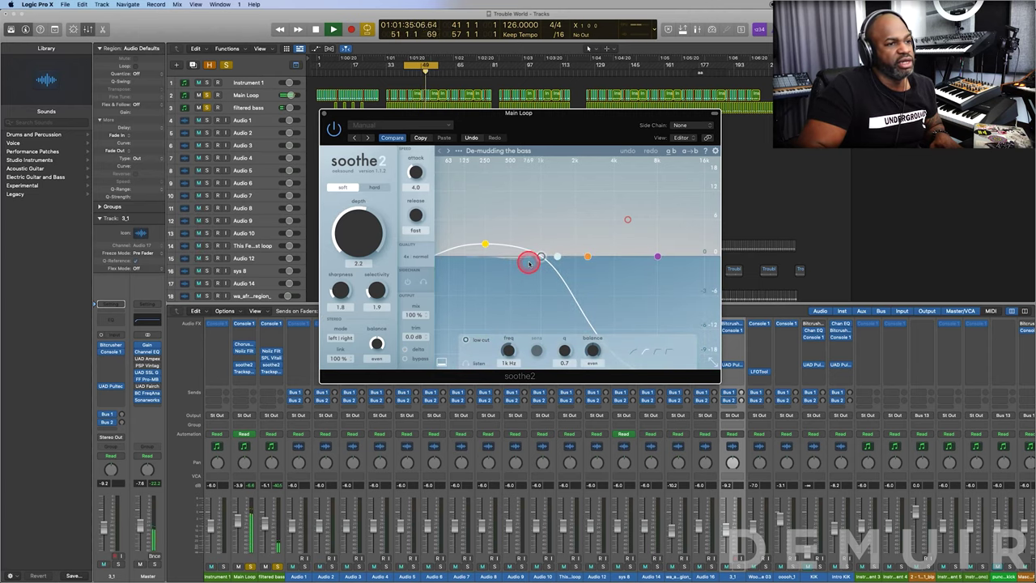
{"action": "left_click", "coordinate": [463, 363]}
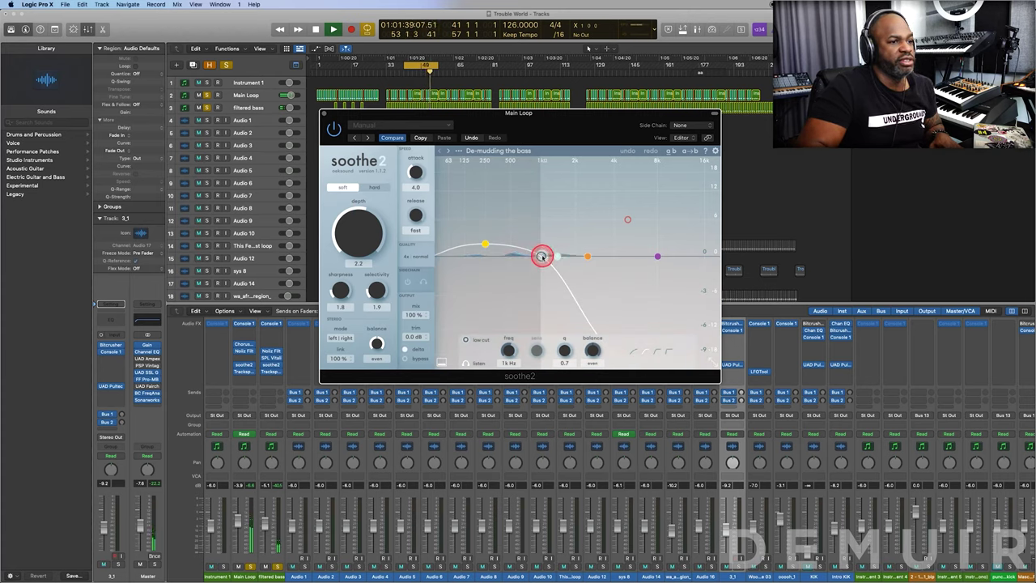
Try moving the low cut to 831 Hz and band 2 to 2.7 kHz with 8.5 dB sensitivity while auditioning in listen mode.
{"action": "mouse_move", "coordinate": [542, 256]}
{"action": "left_mouse_down"}
{"action": "mouse_move", "coordinate": [541, 234]}
{"action": "mouse_move", "coordinate": [536, 256]}
{"action": "mouse_move", "coordinate": [495, 256]}
{"action": "mouse_move", "coordinate": [596, 256]}
{"action": "mouse_move", "coordinate": [531, 244]}
{"action": "left_mouse_up"}
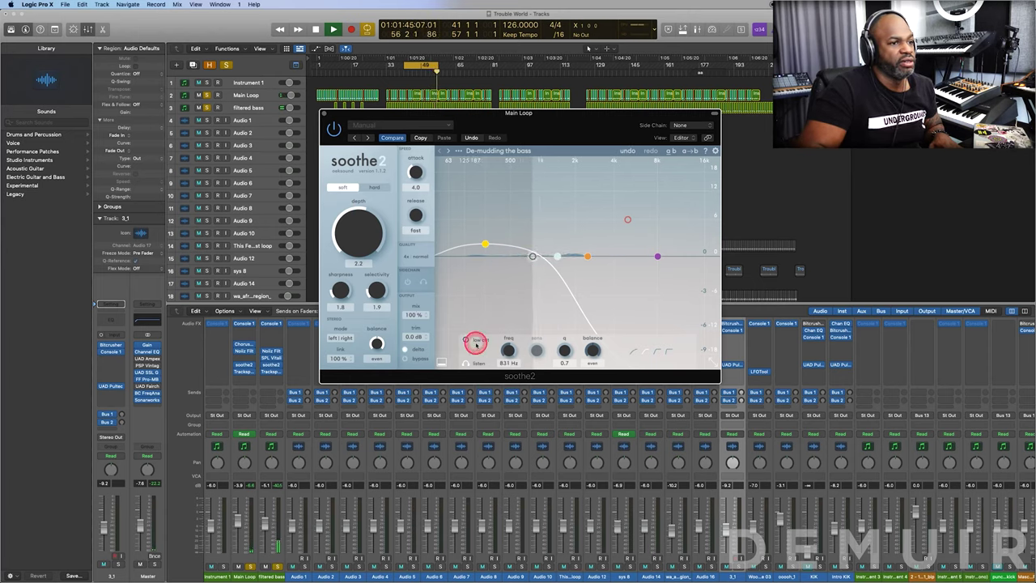
{"action": "left_click", "coordinate": [557, 257]}
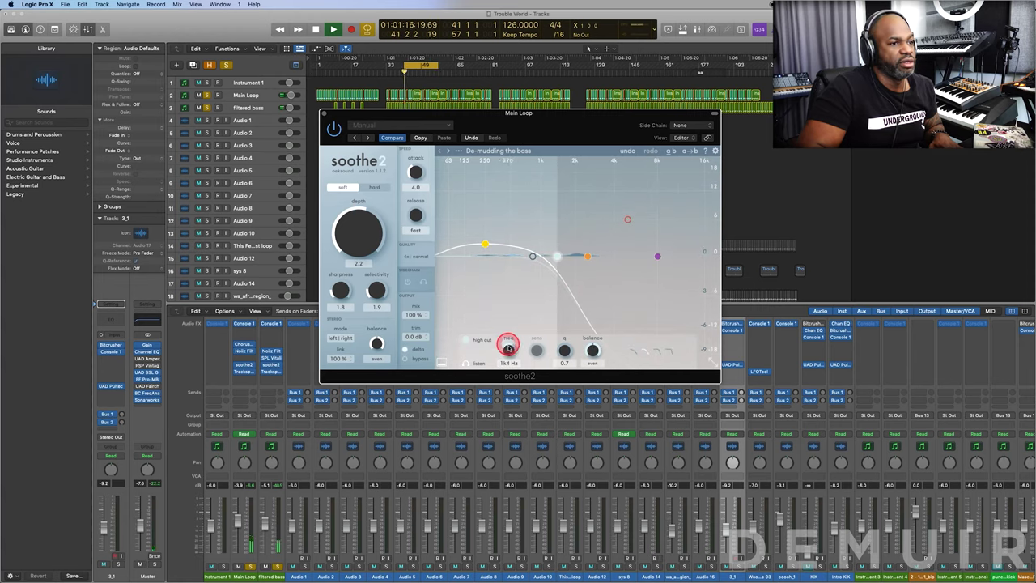
{"action": "left_click", "coordinate": [589, 257]}
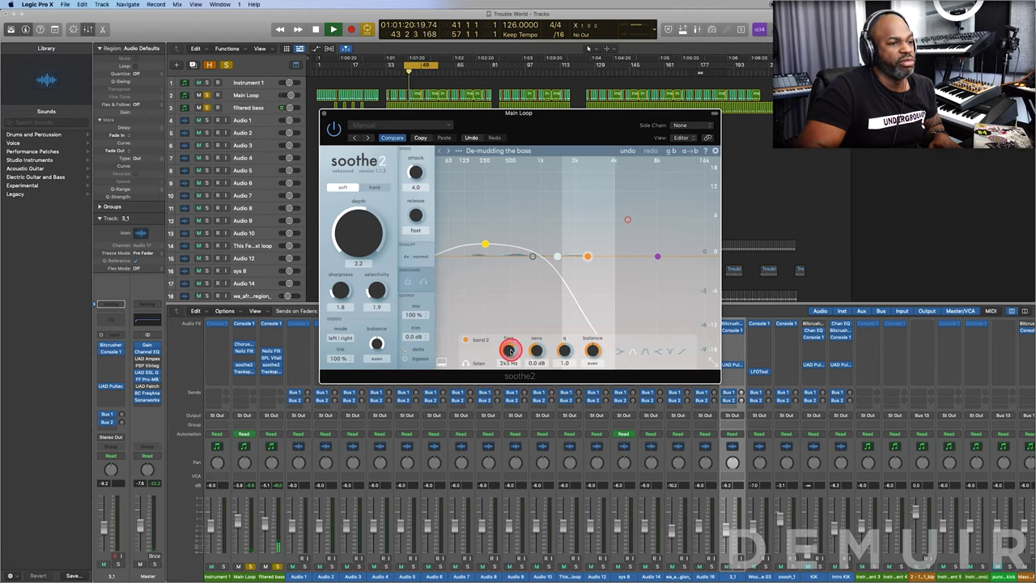
{"action": "left_click_drag", "start_coordinate": [590, 257], "coordinate": [592, 207]}
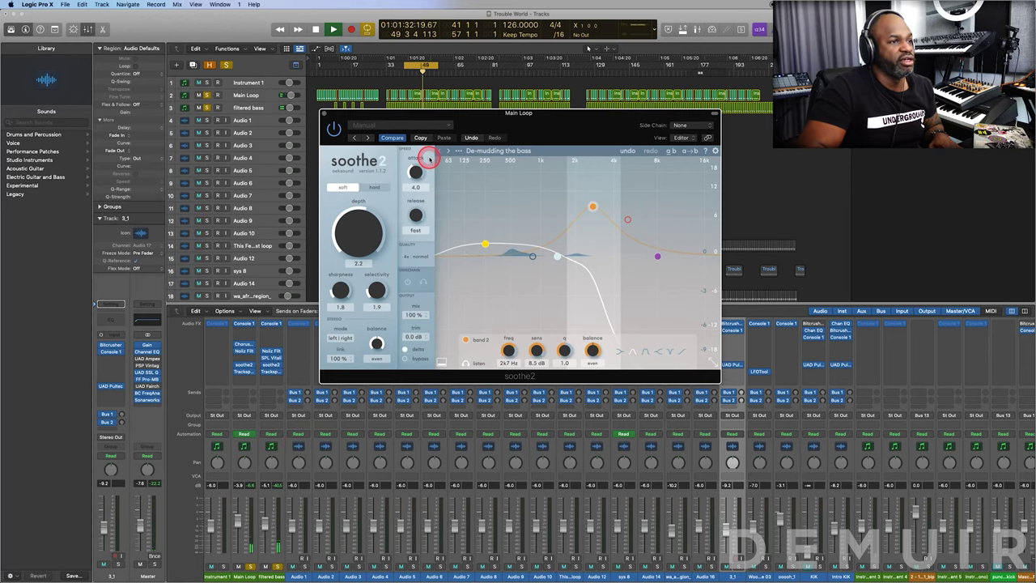
{"action": "left_click", "coordinate": [466, 363]}
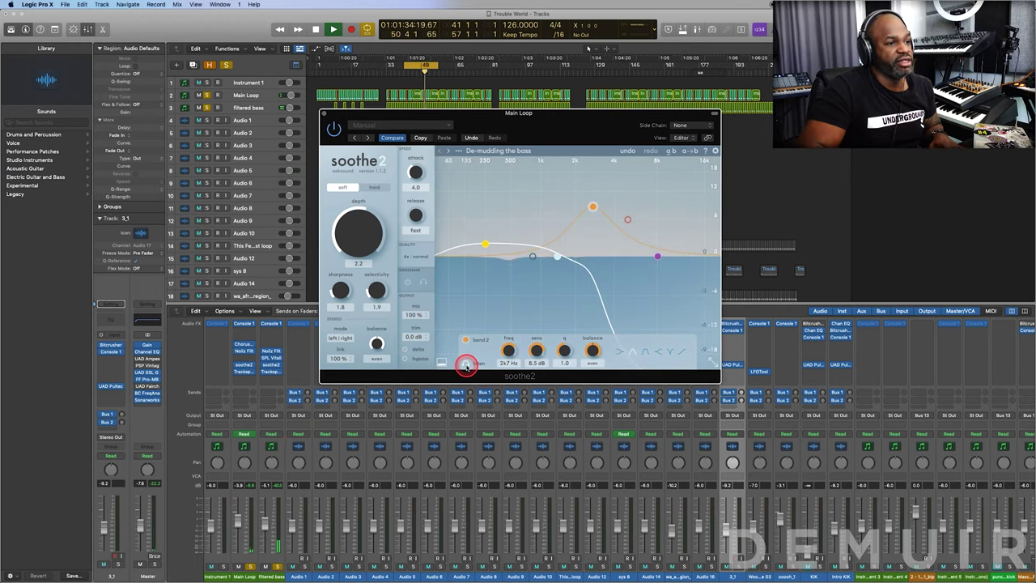
Revert the band edits with Compare, and bypass soothe2 on the Main Loop channel with playback stopped.
{"action": "left_click", "coordinate": [392, 138]}
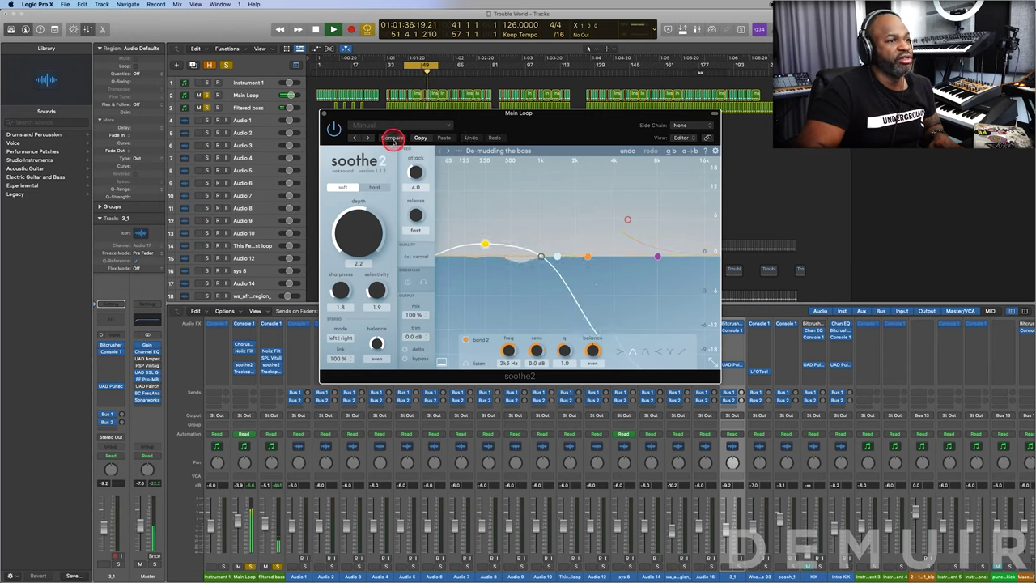
{"action": "key", "text": "space"}
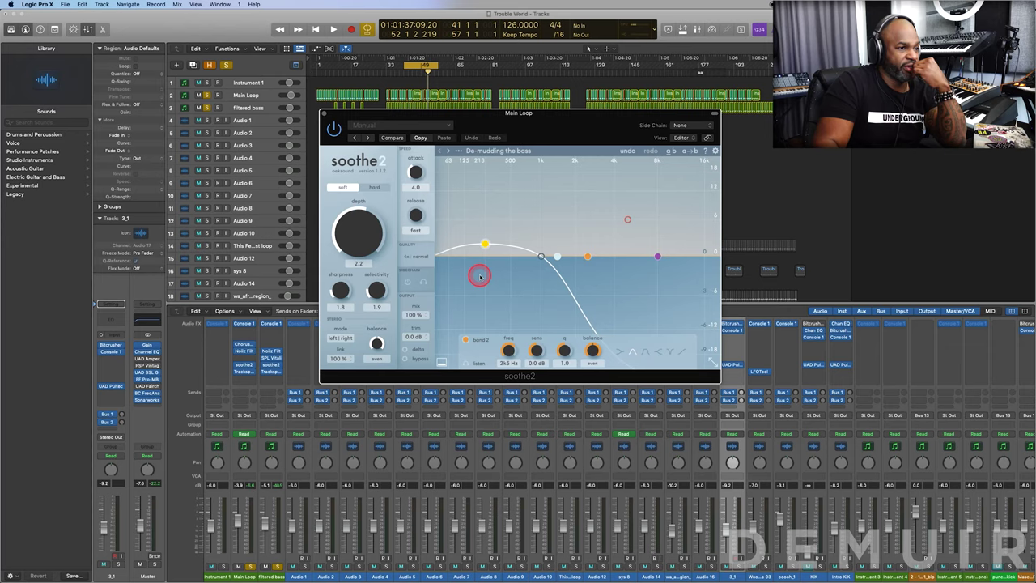
{"action": "left_click", "coordinate": [237, 365]}
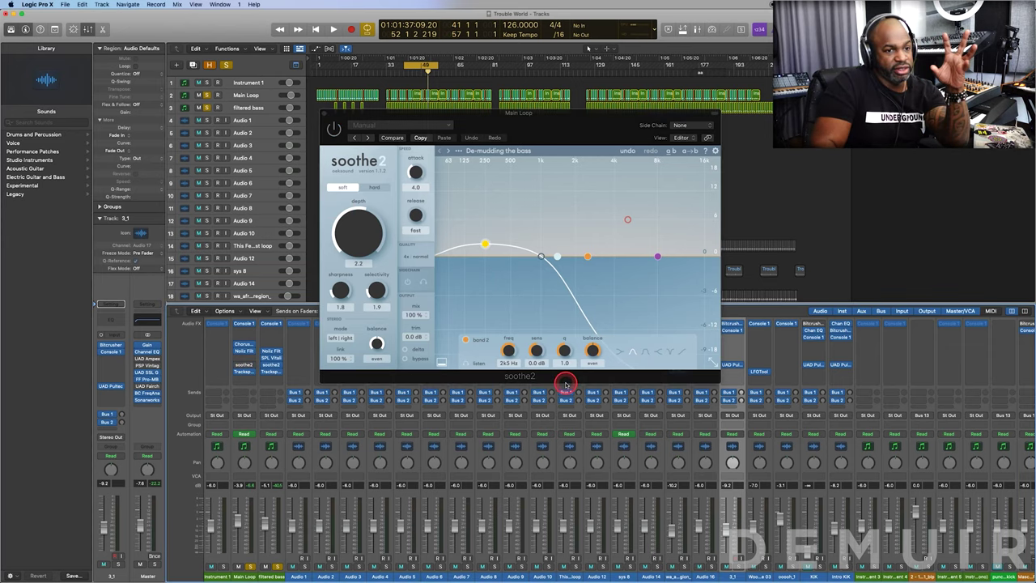